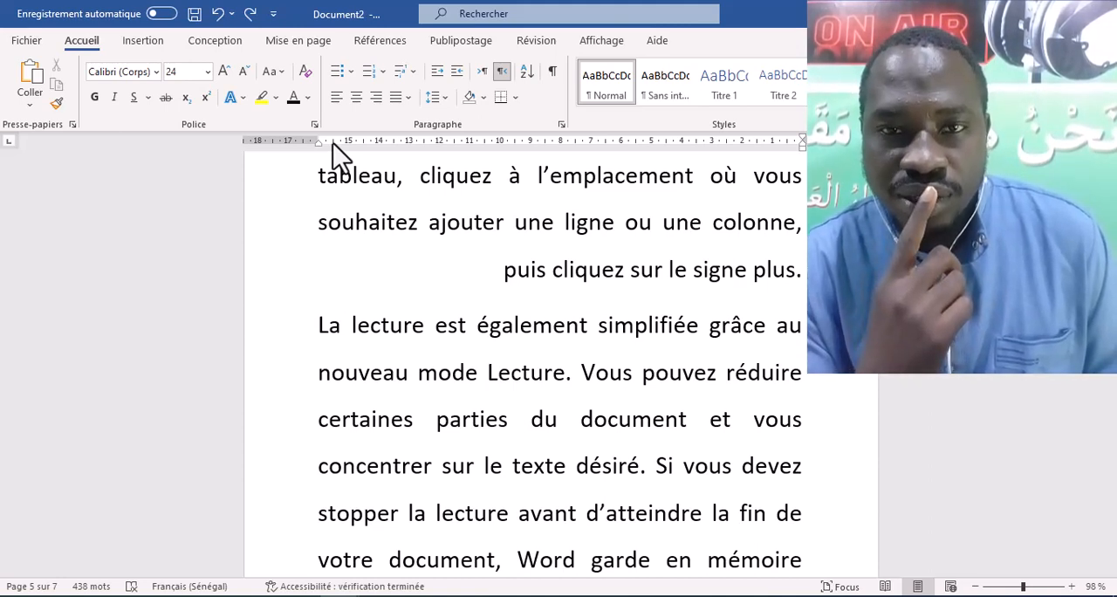
# - Search YouTube for the channel "baraka sc"
pyautogui.write('bara')
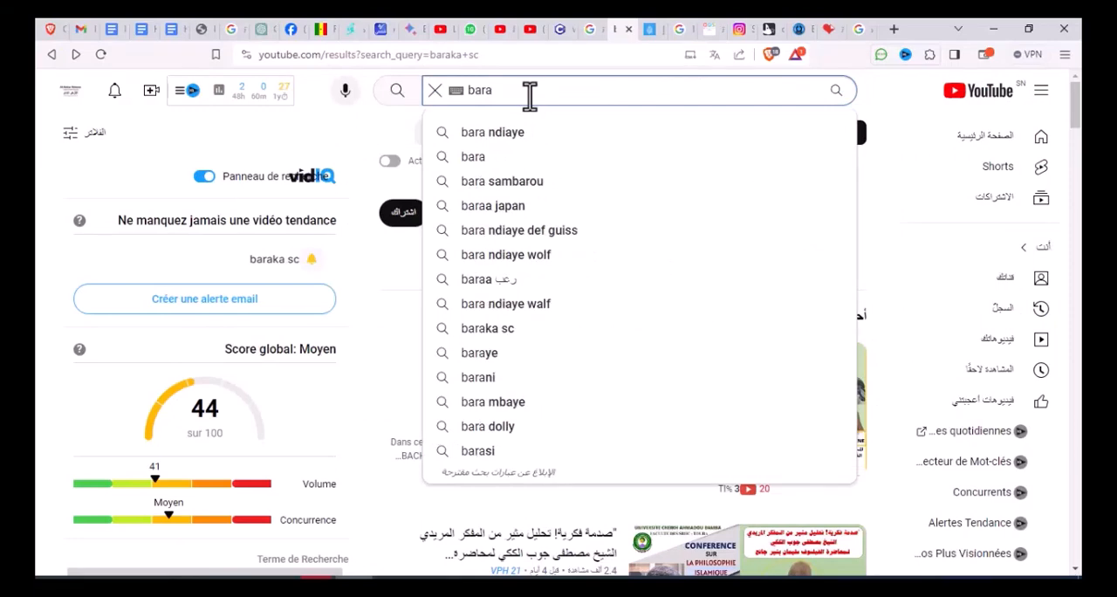
pyautogui.write('ka')
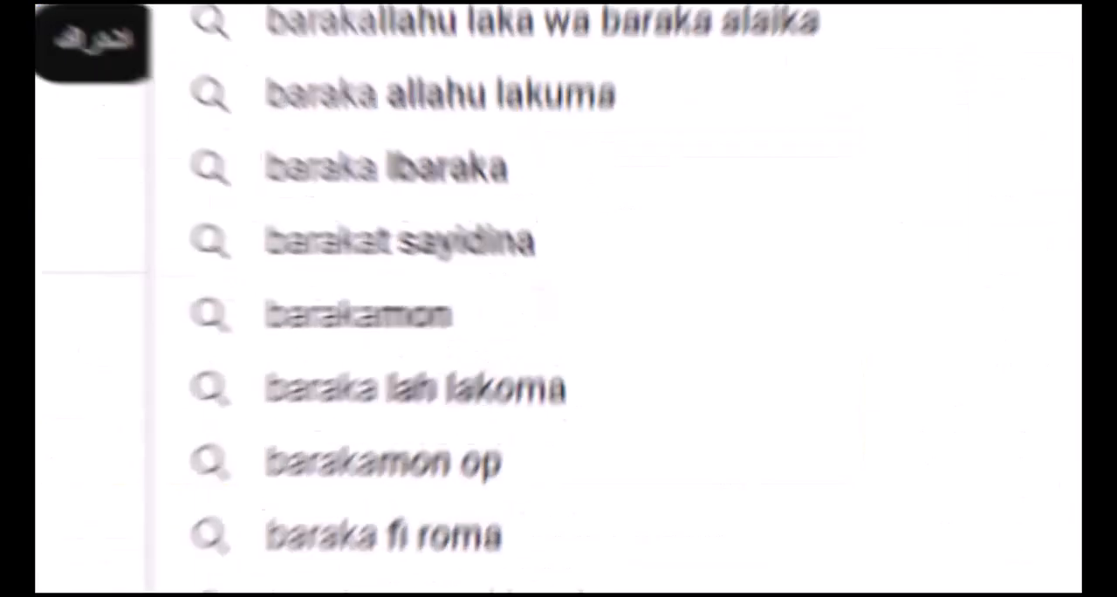
pyautogui.click(513, 156)
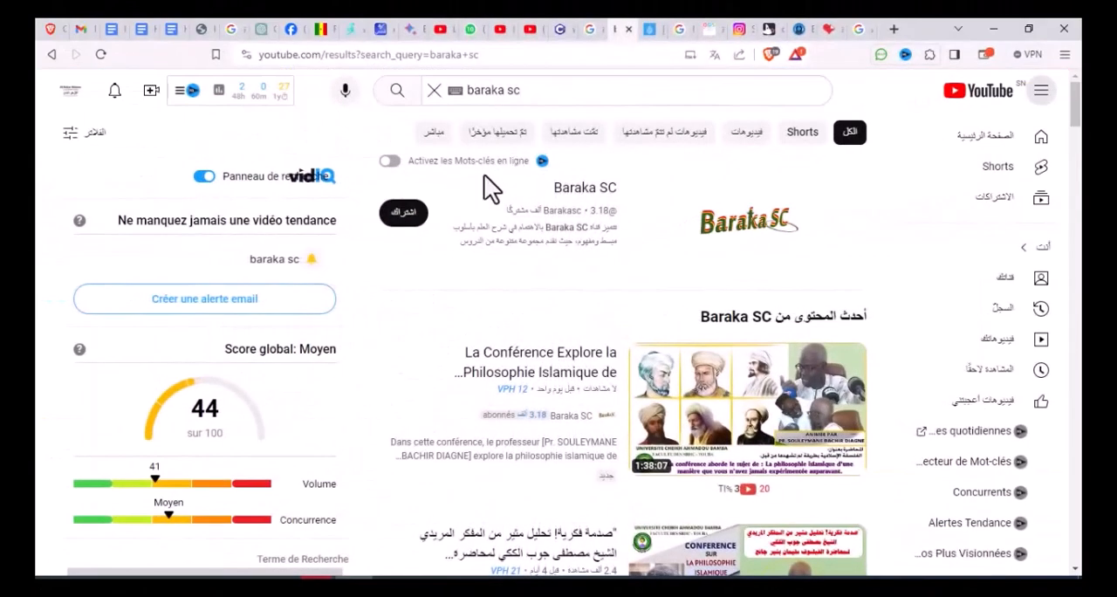
# - Subscribe to the Baraka SC channel and set its notifications to all
pyautogui.click(405, 218)
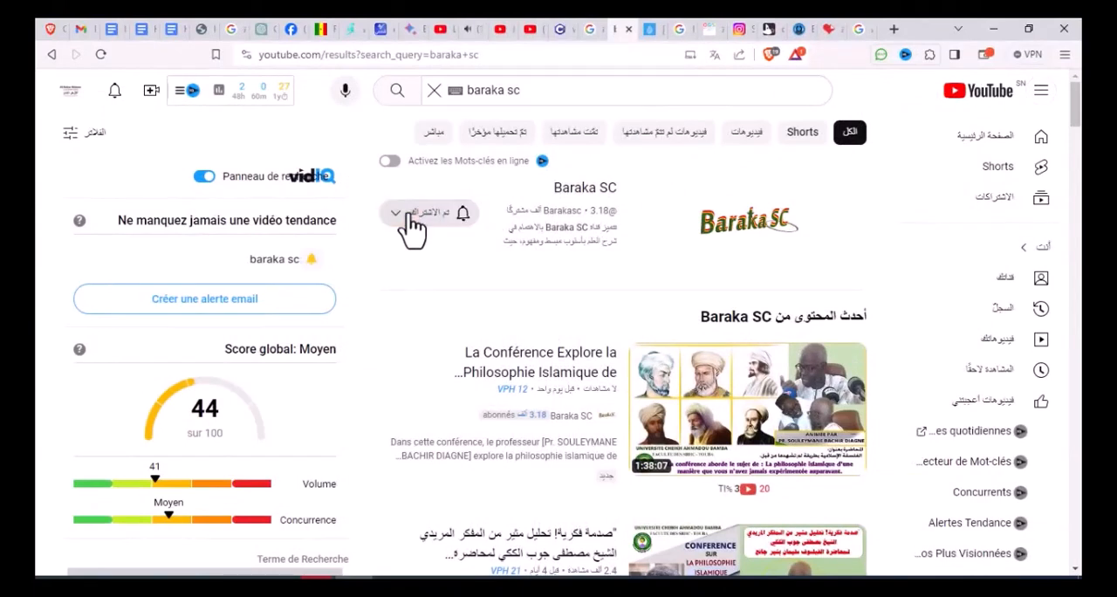
pyautogui.click(401, 214)
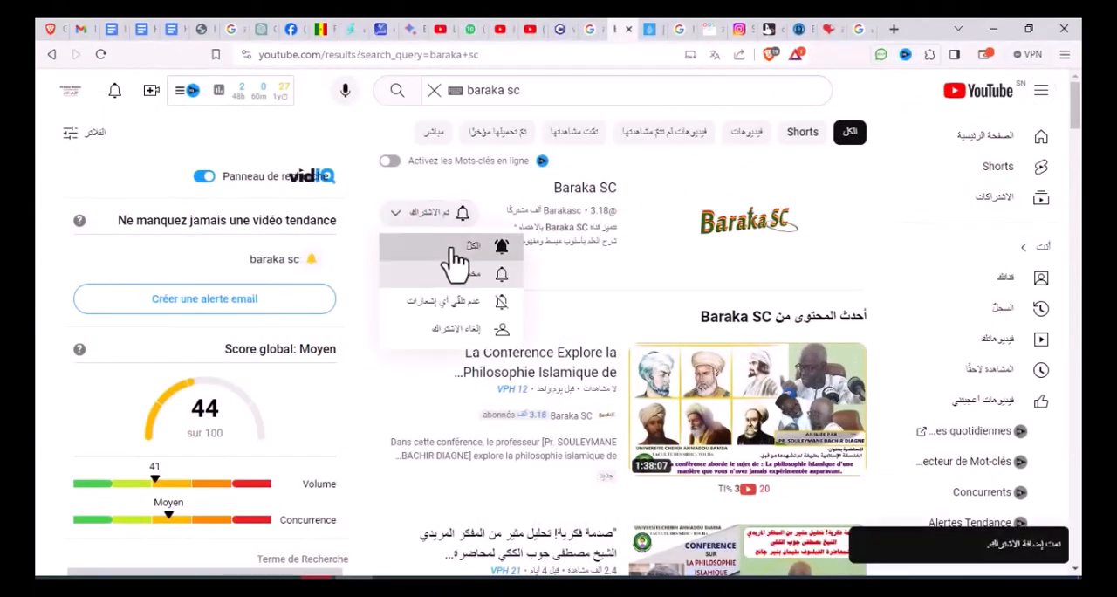
pyautogui.click(452, 250)
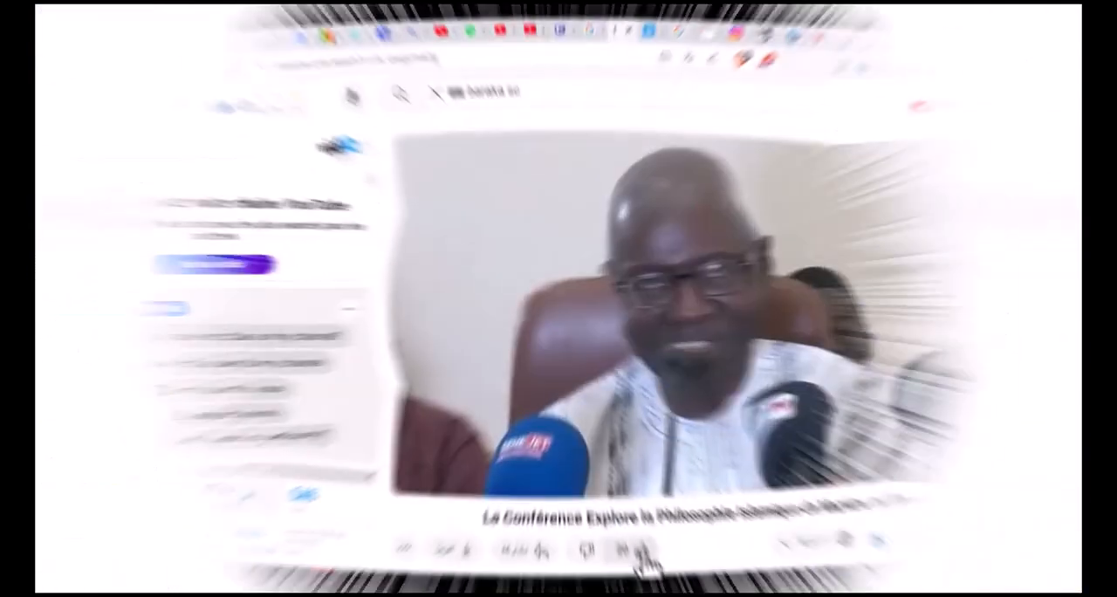
# - Open the Baraka SC conference video on Islamic philosophy and post the comment "ok"
pyautogui.click(643, 550)
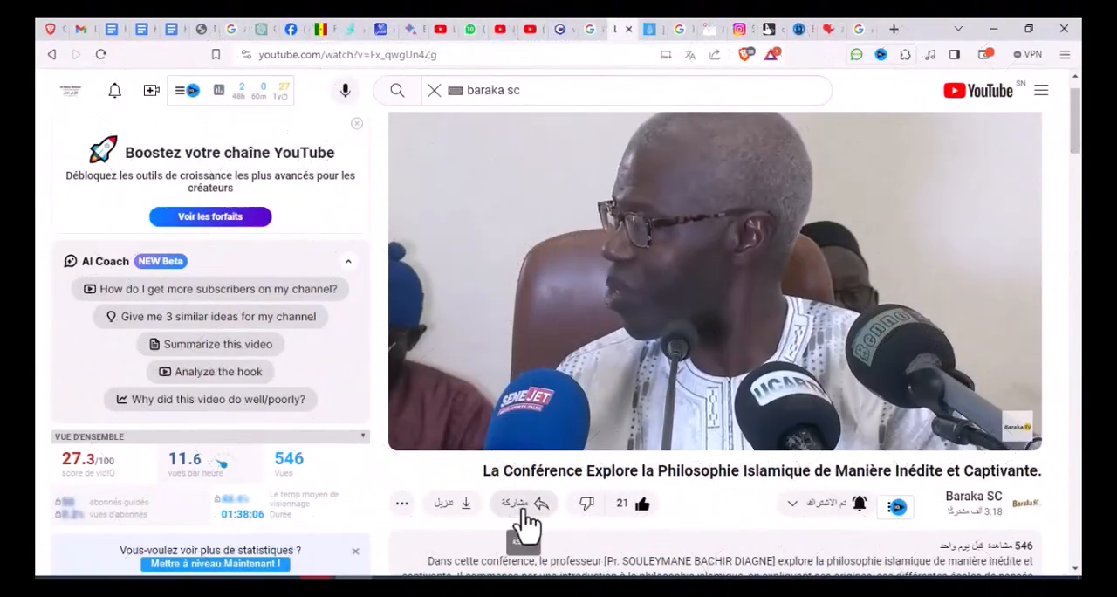
pyautogui.click(519, 506)
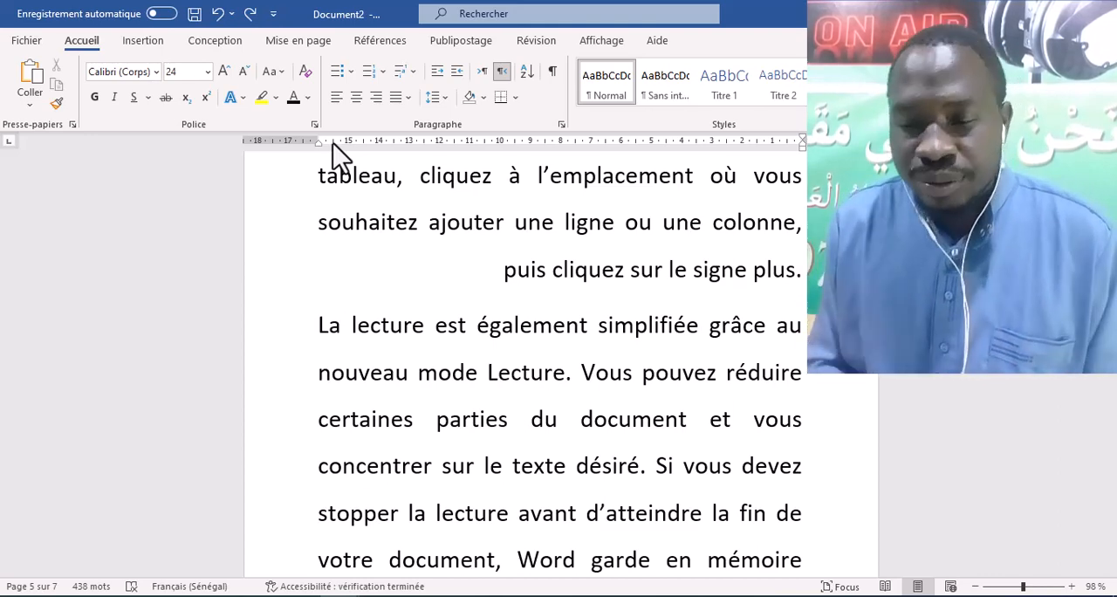
# - In the Word document, examine the page numbers and the blank pages that come before the body text
pyautogui.scroll(5, 436, 244)
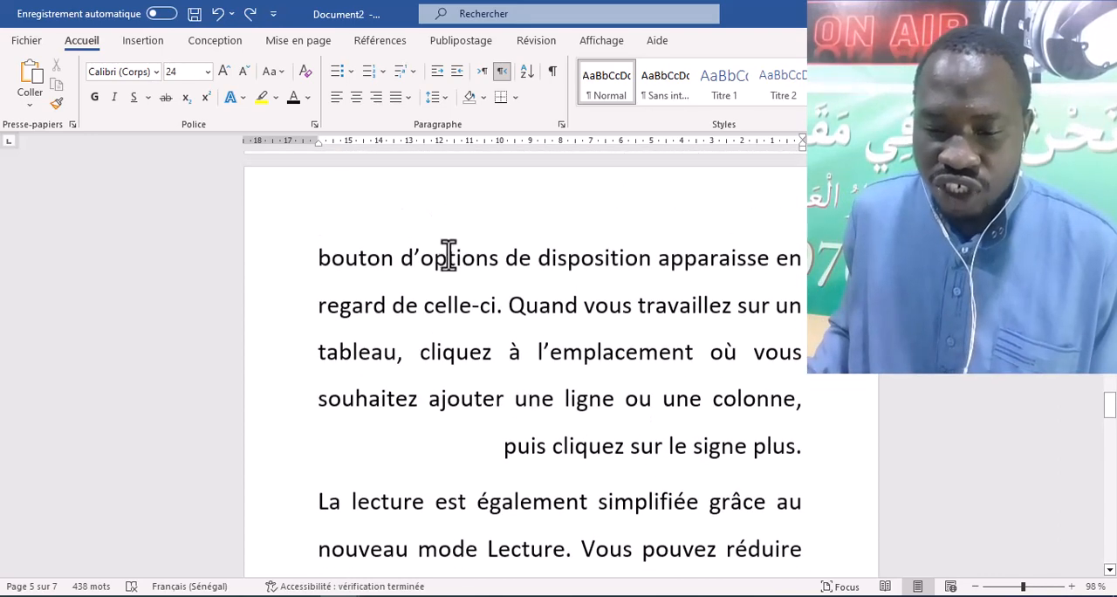
pyautogui.scroll(8, 454, 256)
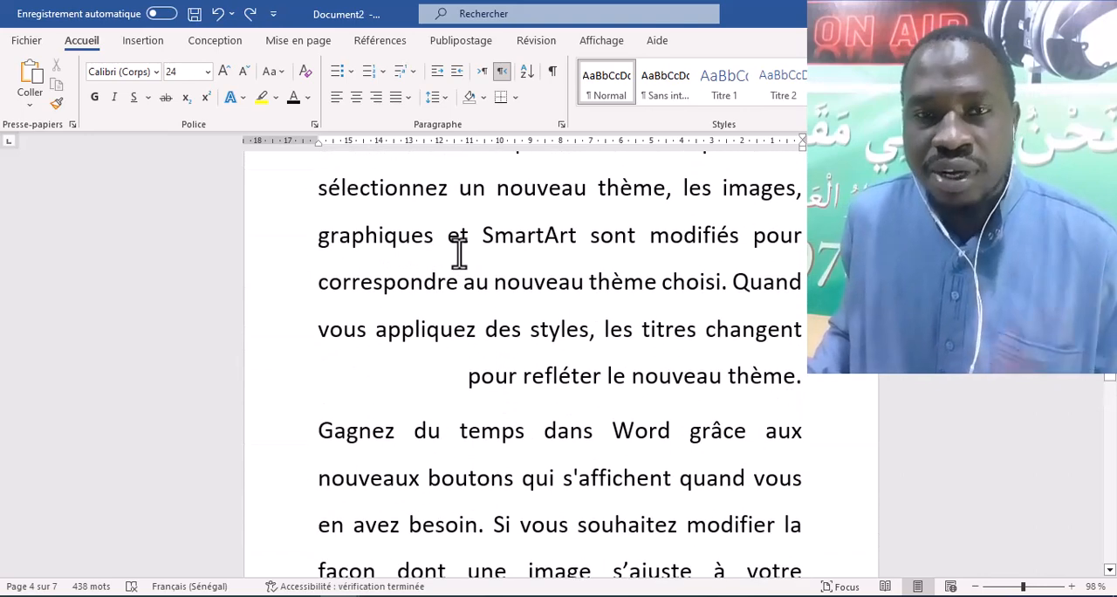
pyautogui.scroll(2, 458, 253)
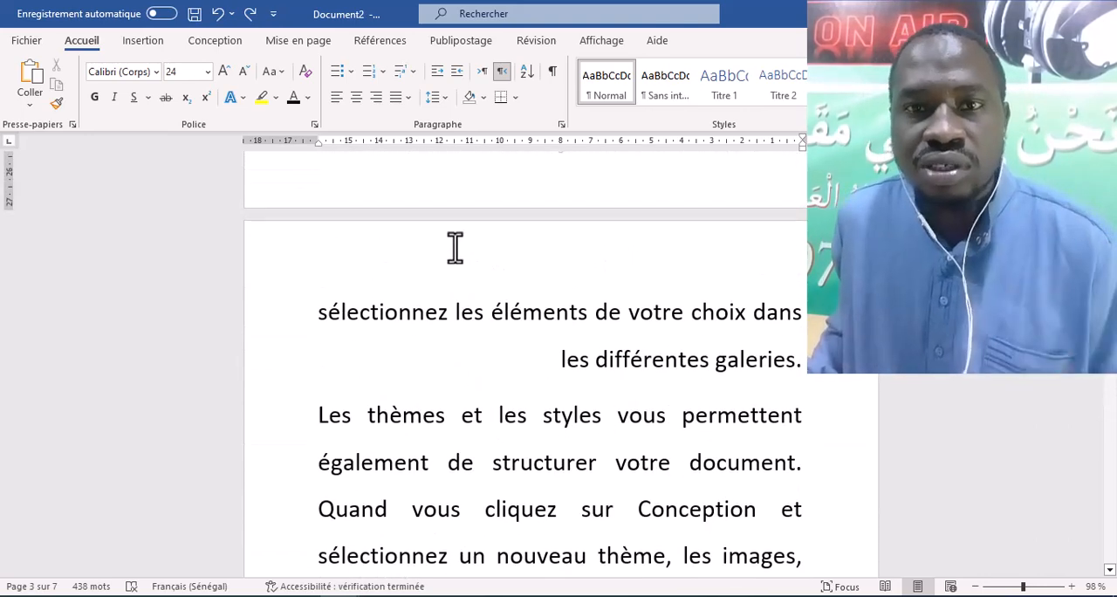
pyautogui.scroll(3, 445, 255)
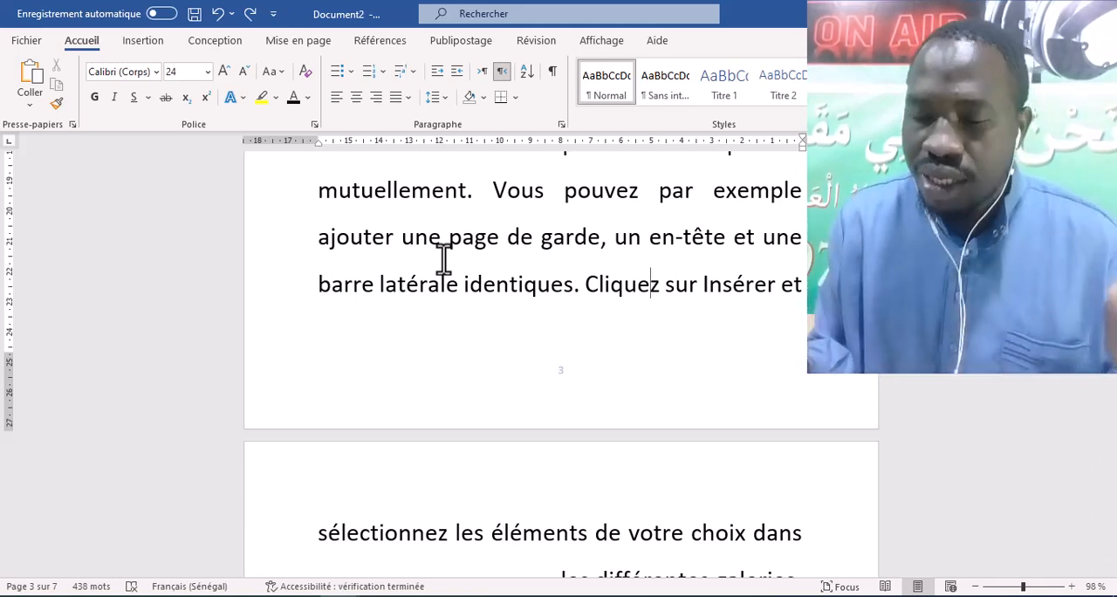
pyautogui.scroll(10, 473, 282)
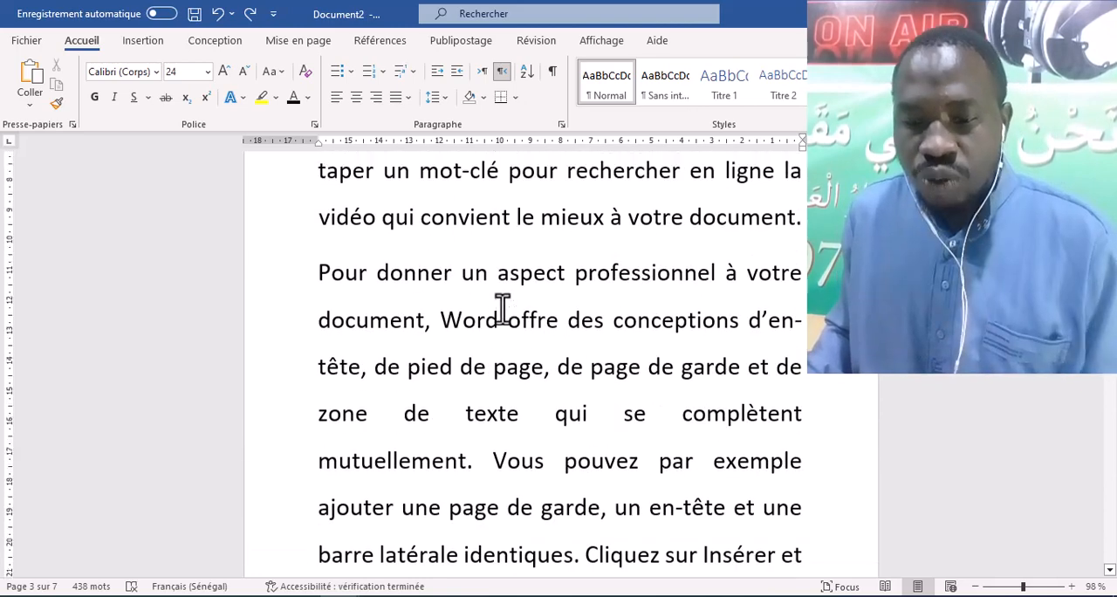
pyautogui.scroll(10, 503, 307)
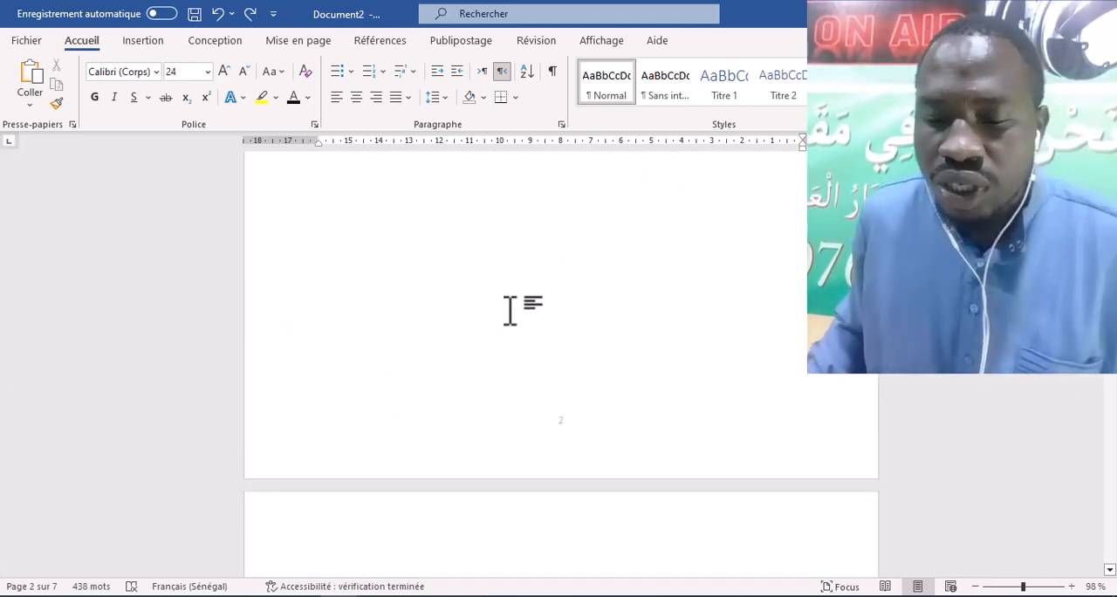
pyautogui.scroll(5, 511, 308)
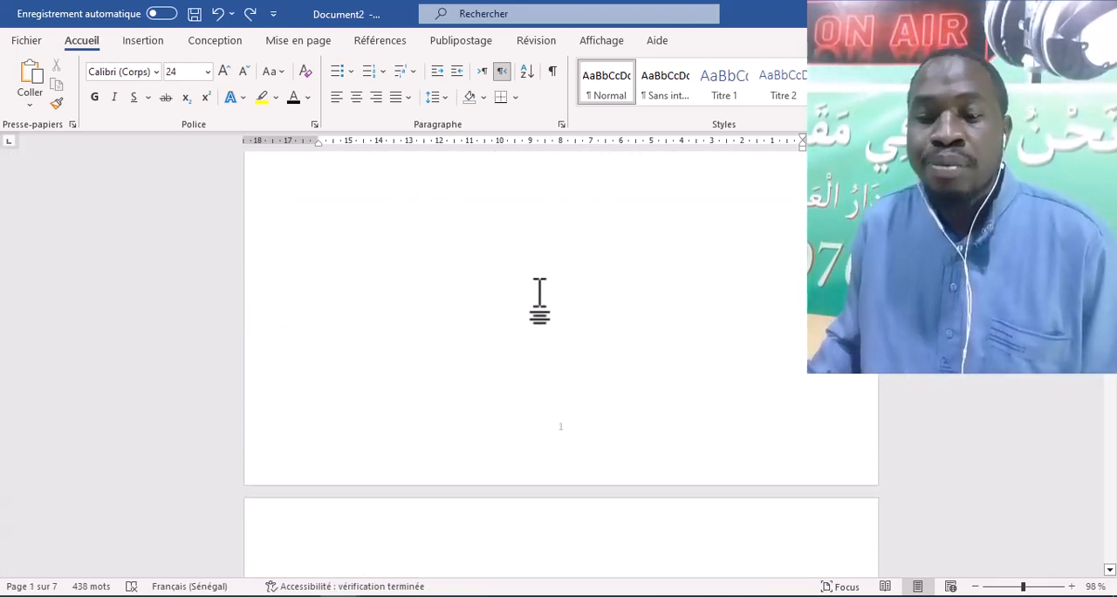
pyautogui.scroll(-10, 545, 311)
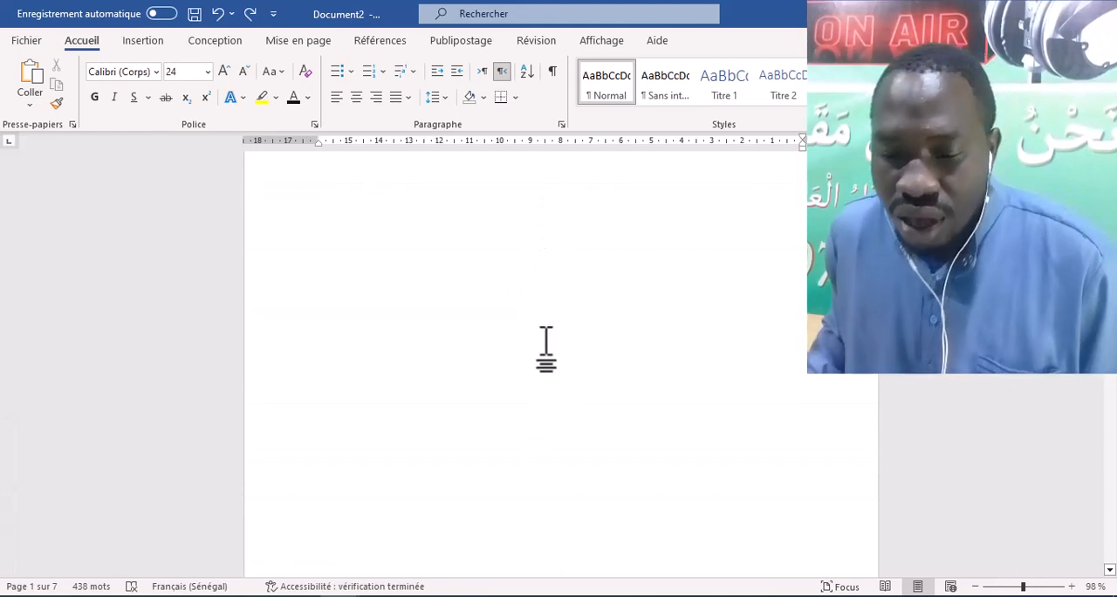
pyautogui.scroll(-3, 509, 455)
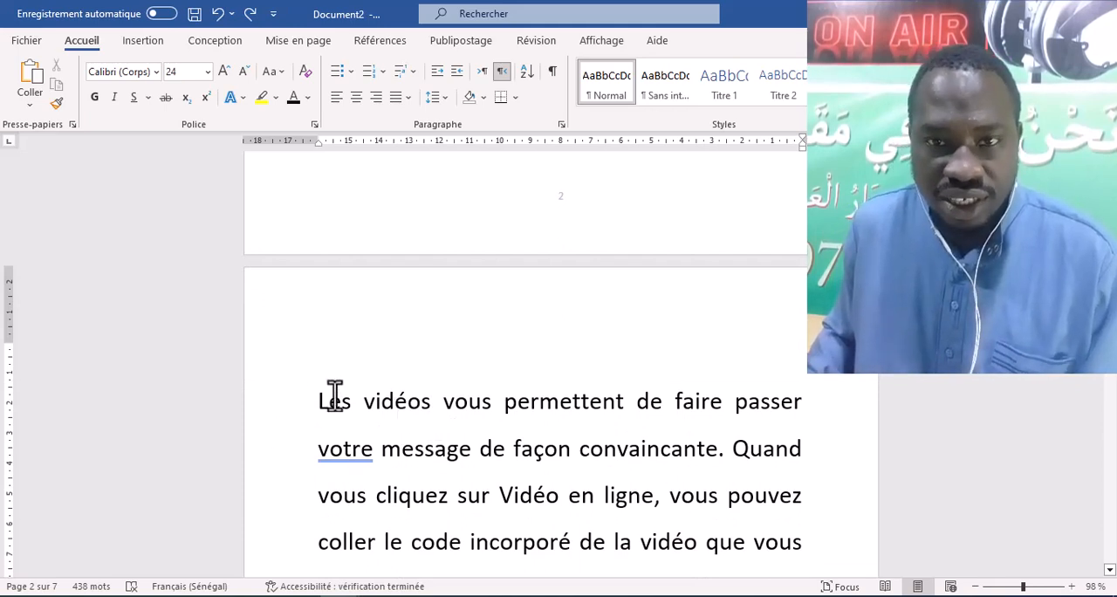
# - Undo the last edit at the start of the page that begins with "Les vidéos"
pyautogui.click(349, 350)
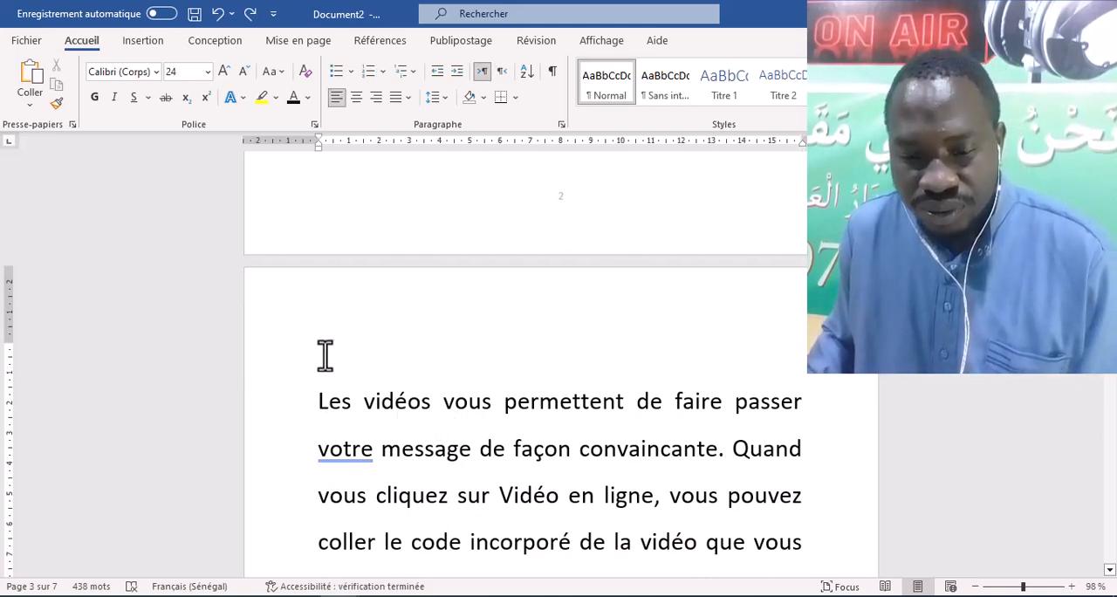
pyautogui.click(218, 19)
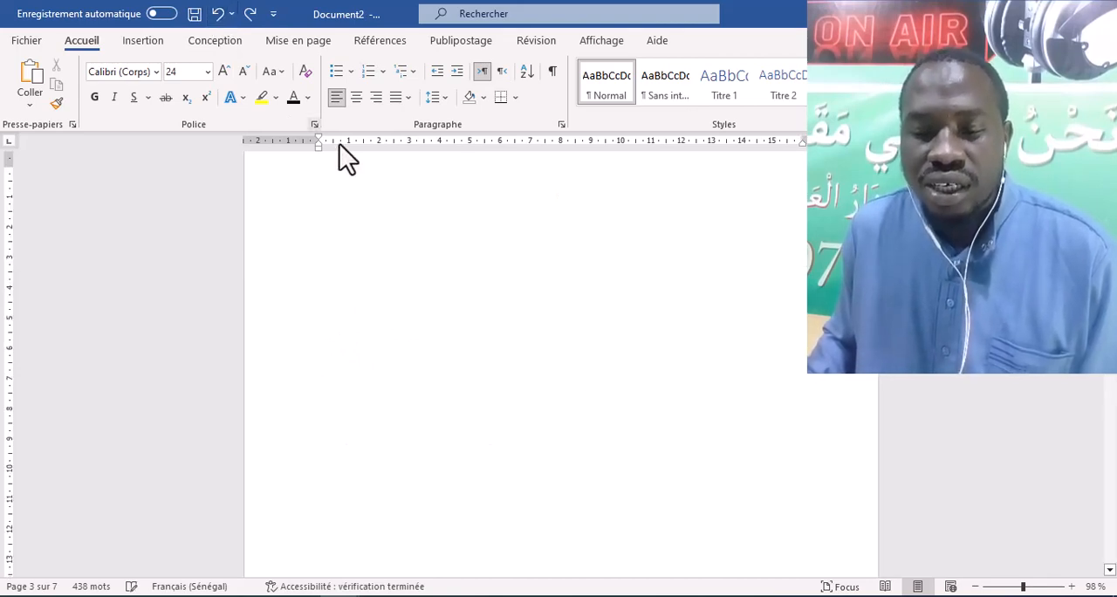
pyautogui.scroll(10, 474, 294)
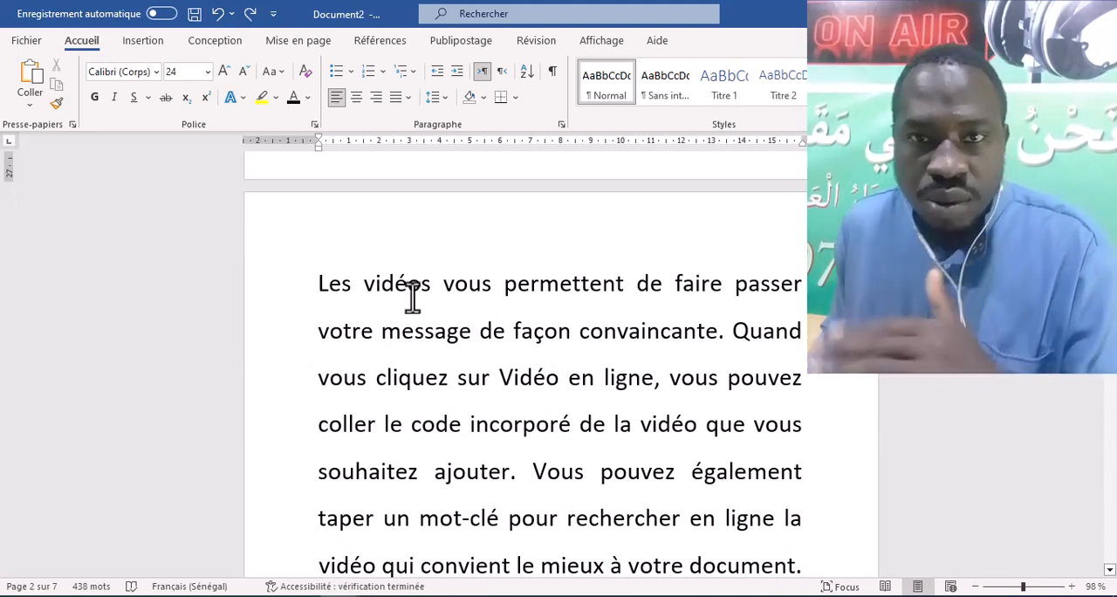
# - Insert the built-in Filigrane footer into the document
pyautogui.click(150, 44)
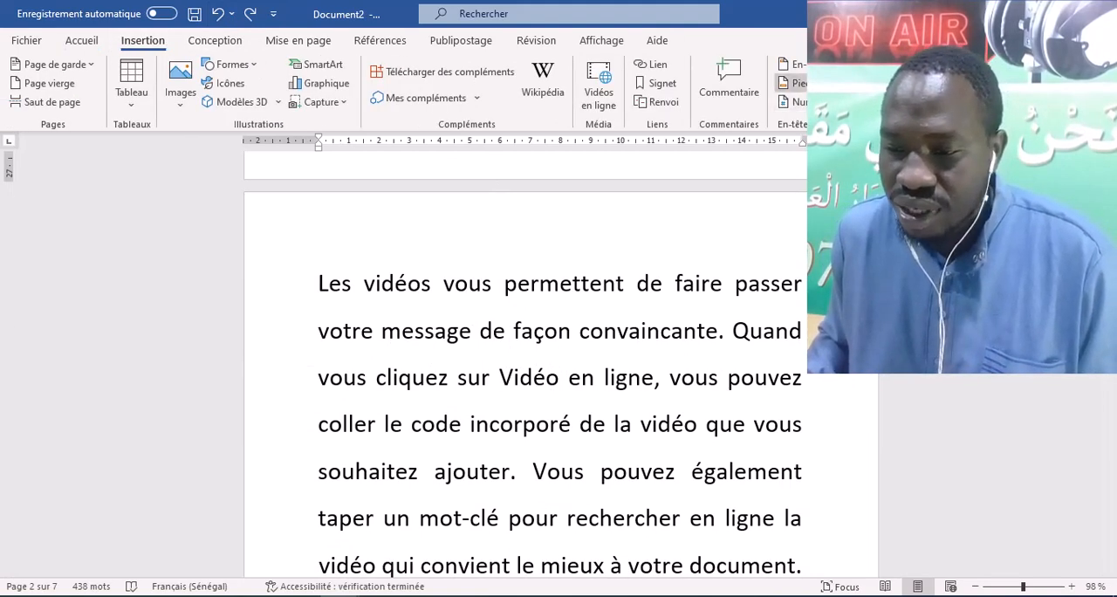
pyautogui.click(790, 83)
pyautogui.scroll(-3, 990, 419)
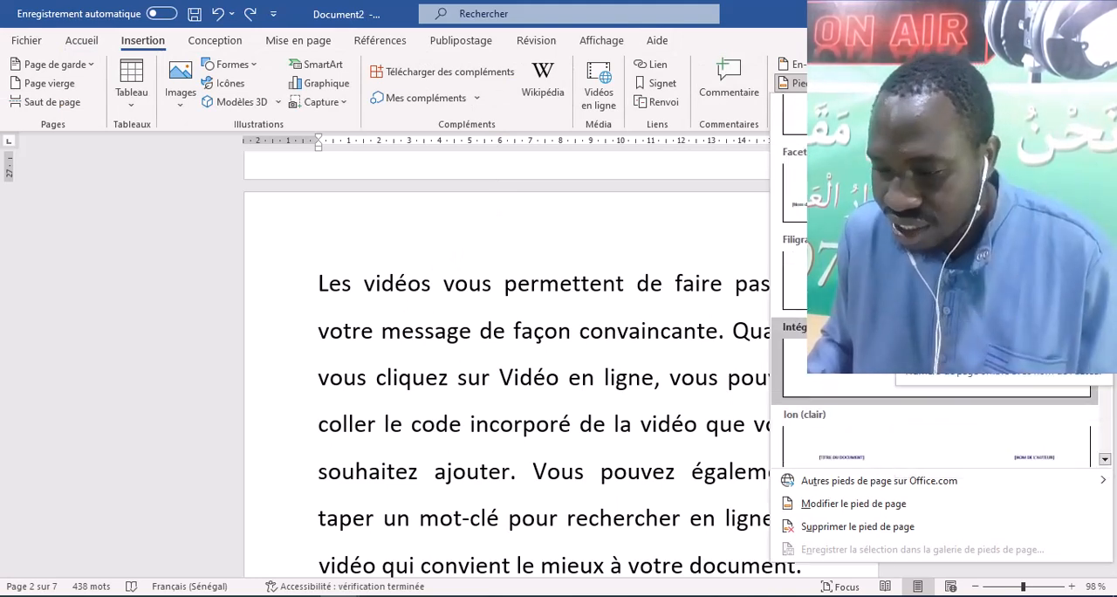
pyautogui.click(947, 279)
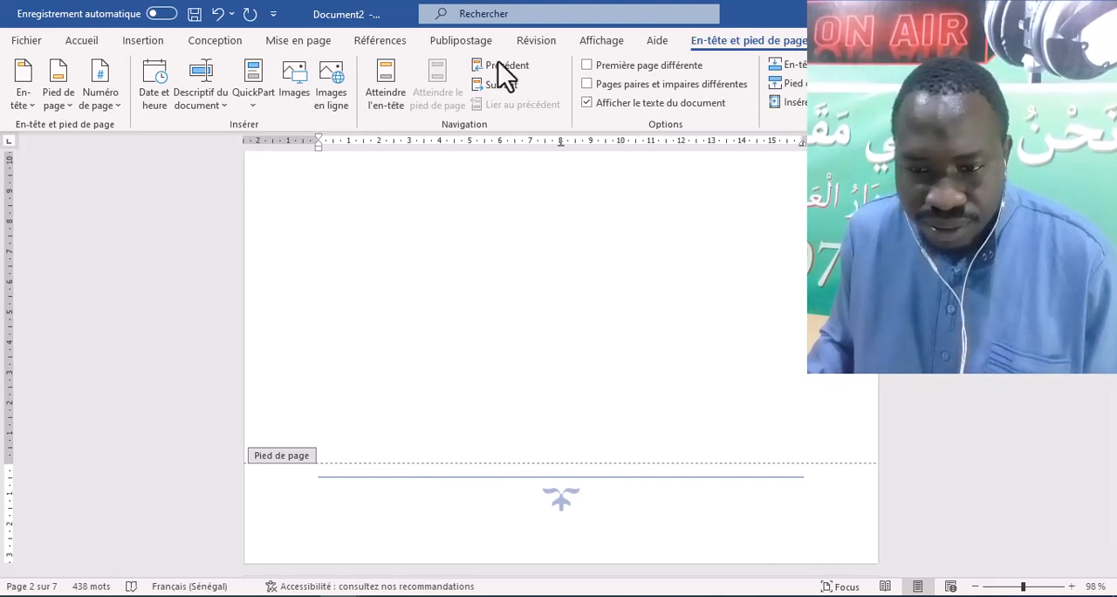
# - Replace the ornamental footer with the built-in À bandes footer, which shows a centred page number
pyautogui.click(97, 43)
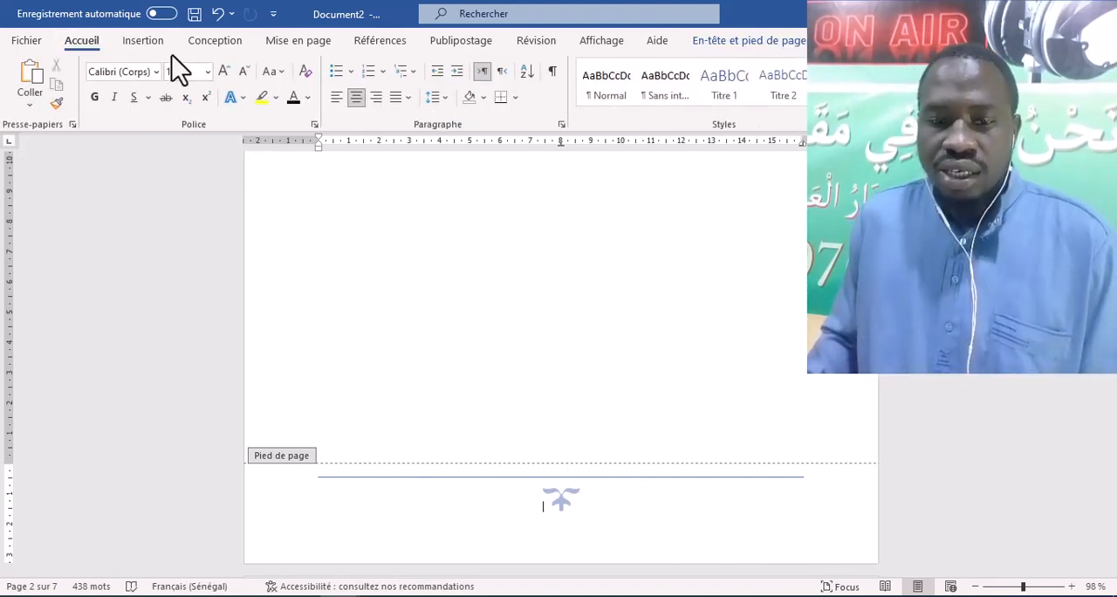
pyautogui.click(148, 41)
pyautogui.click(794, 83)
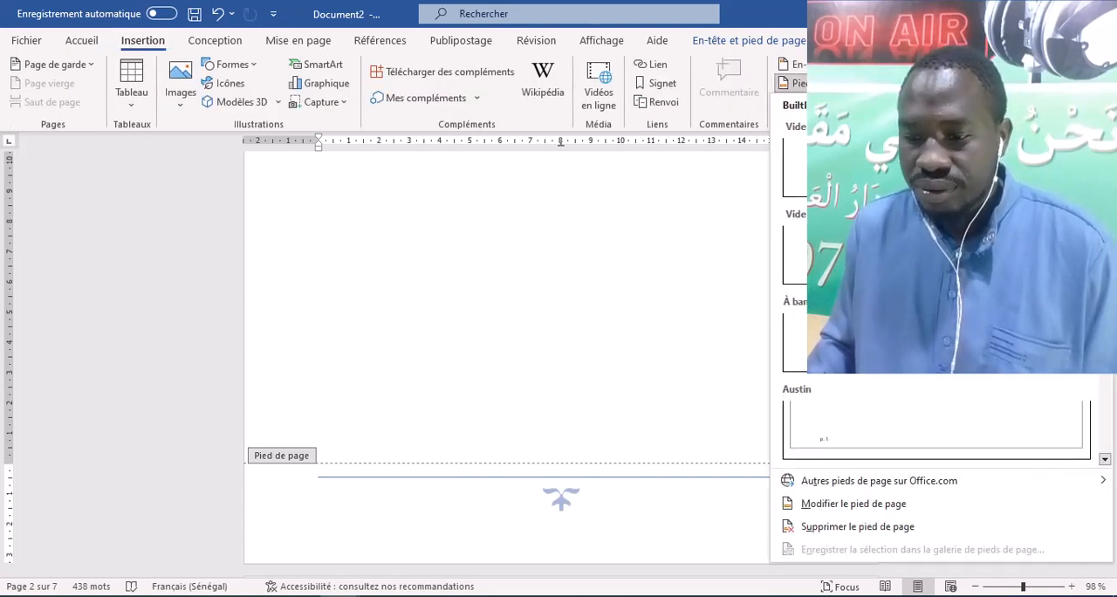
pyautogui.click(907, 340)
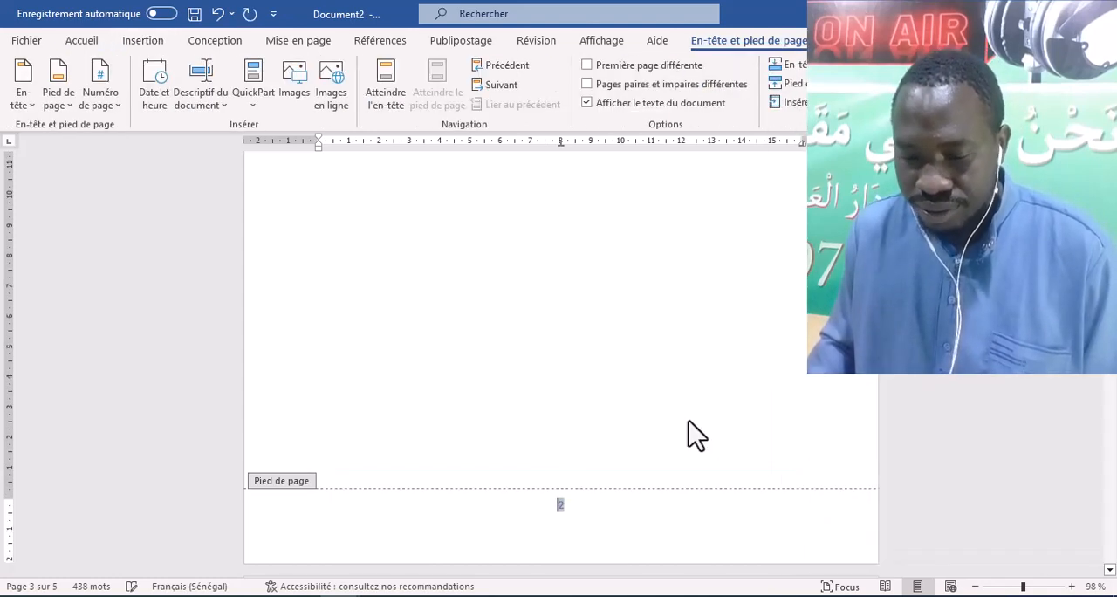
# - Check the footer page numbers on the first three pages of the document
pyautogui.scroll(6, 646, 416)
pyautogui.scroll(5, 647, 416)
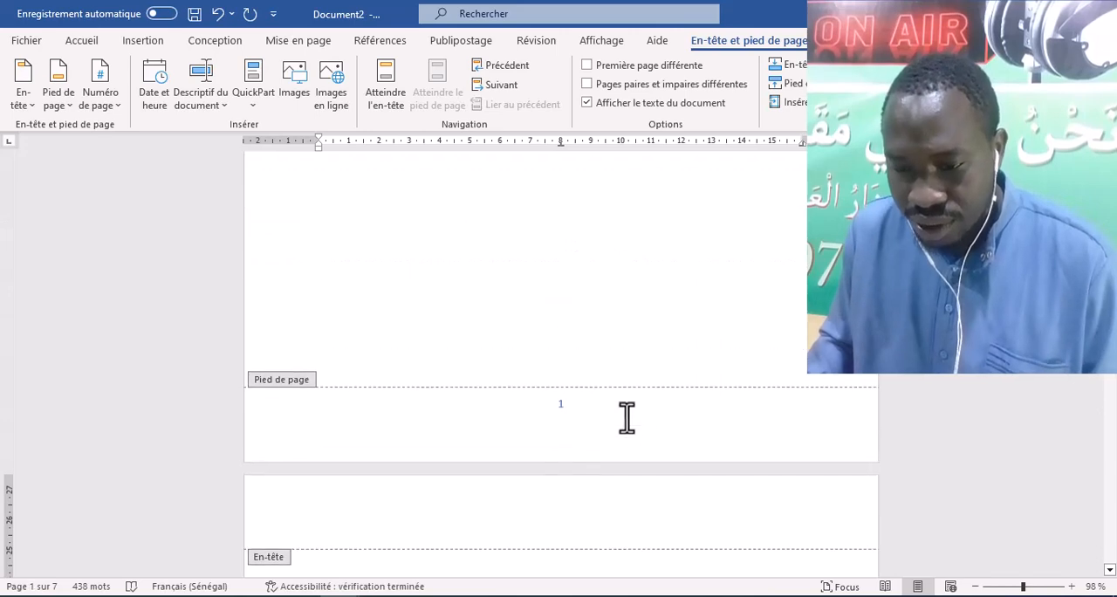
pyautogui.scroll(-10, 638, 434)
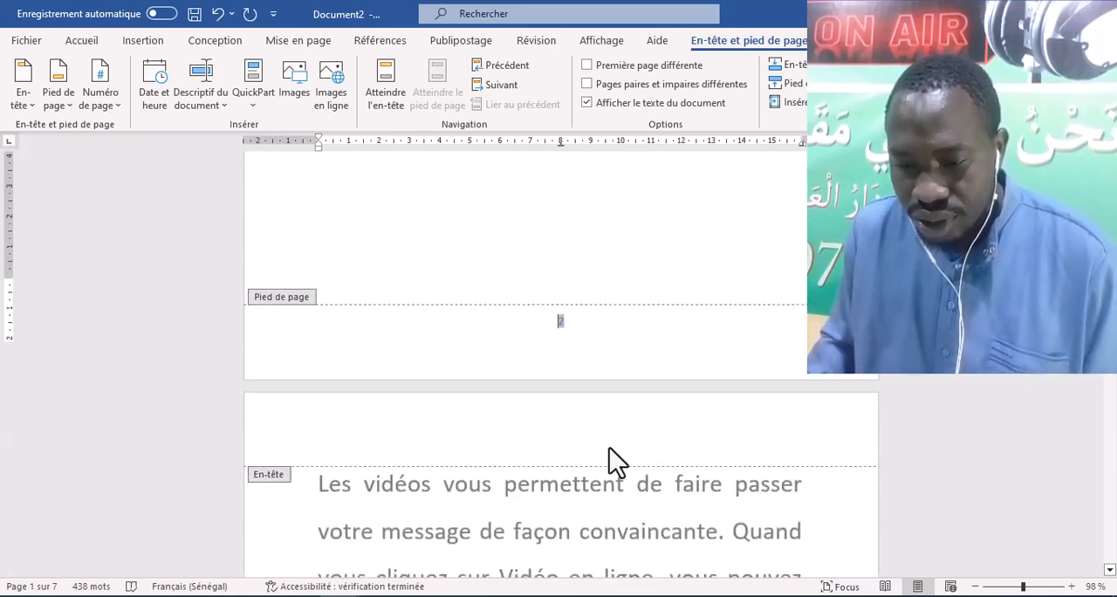
pyautogui.scroll(-3, 641, 434)
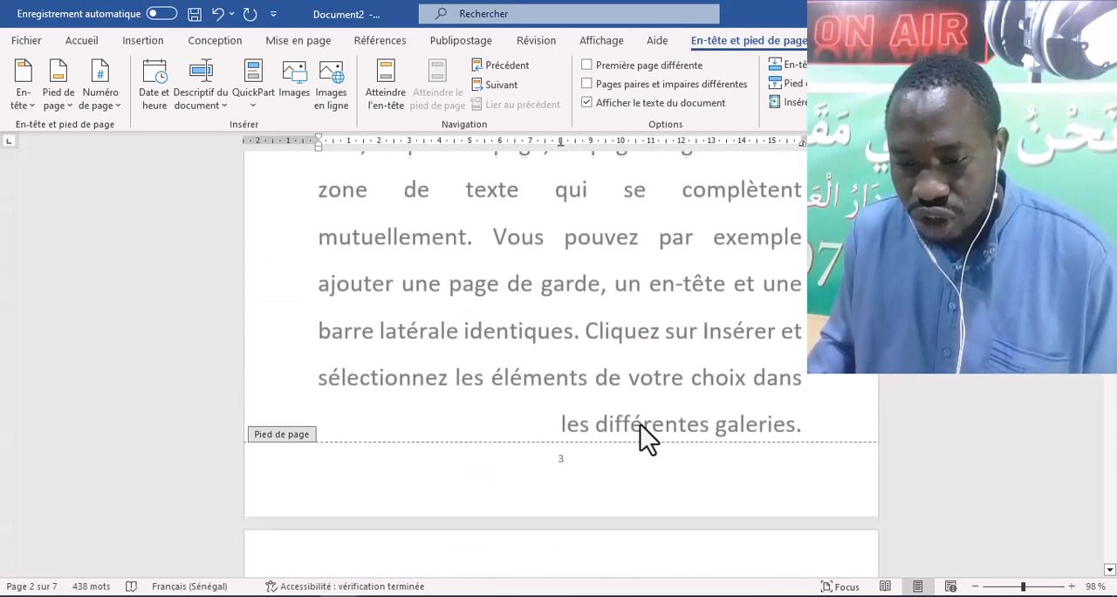
pyautogui.click(566, 457)
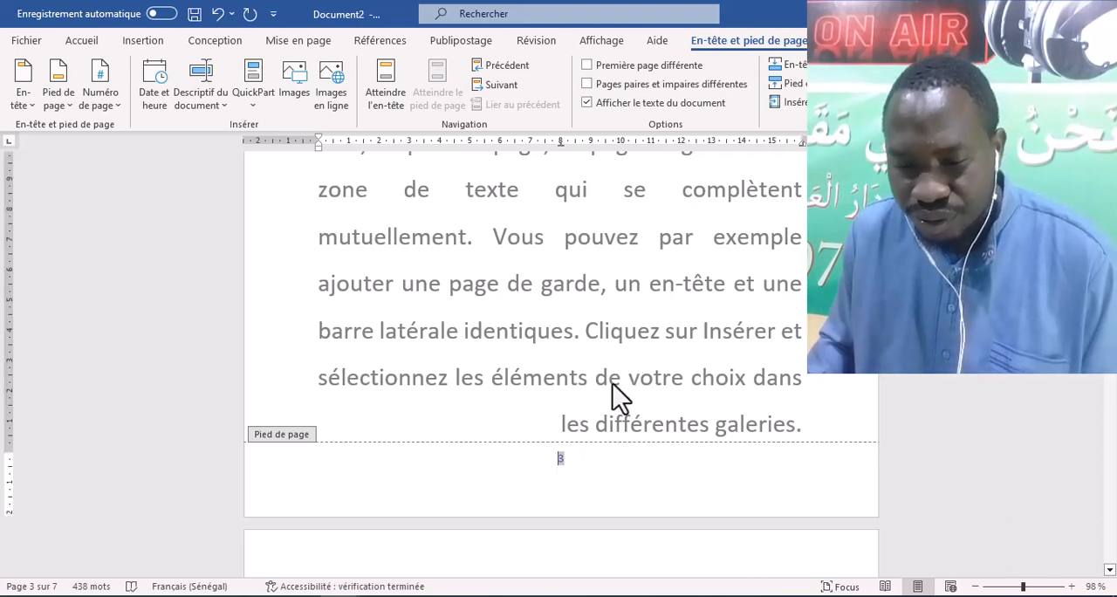
pyautogui.scroll(5, 610, 332)
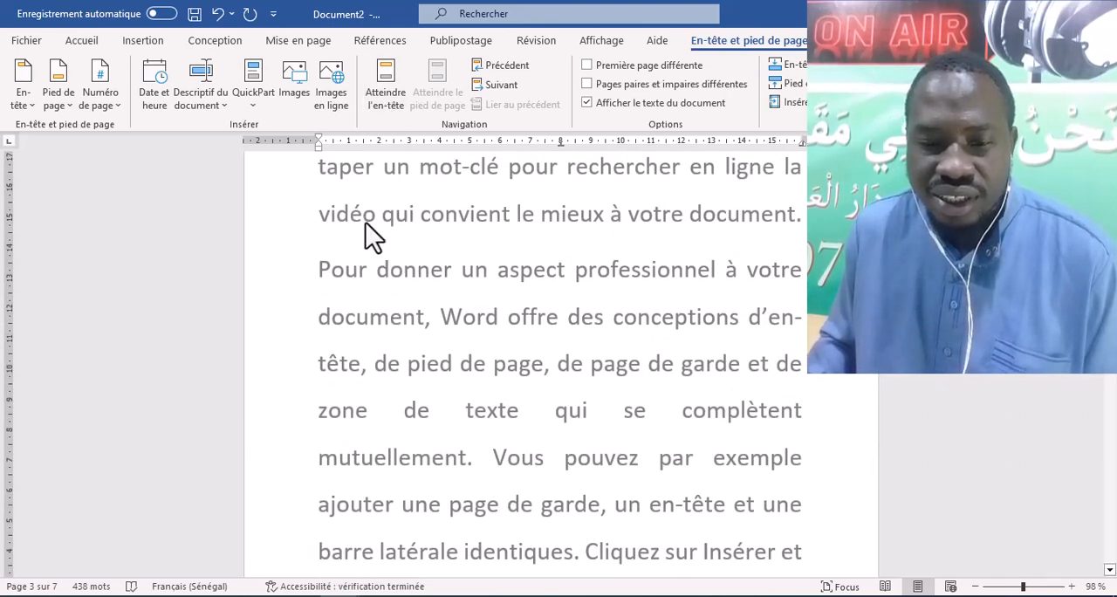
pyautogui.scroll(3, 374, 237)
# - Leave footer editing for the body text and view the available page and section break types
pyautogui.click(304, 42)
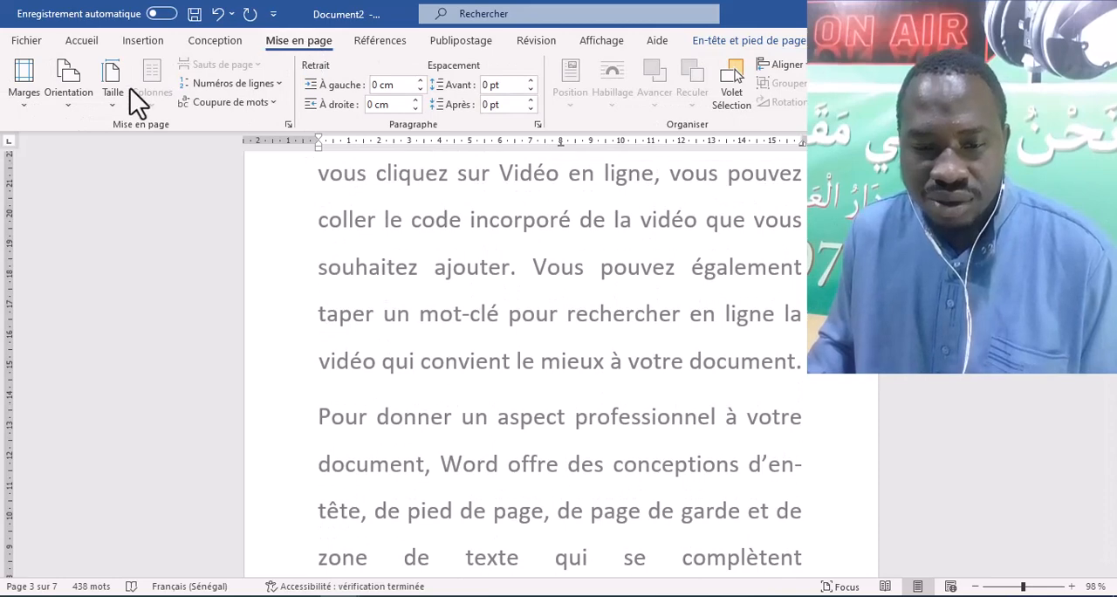
pyautogui.doubleClick(526, 289)
pyautogui.click(244, 69)
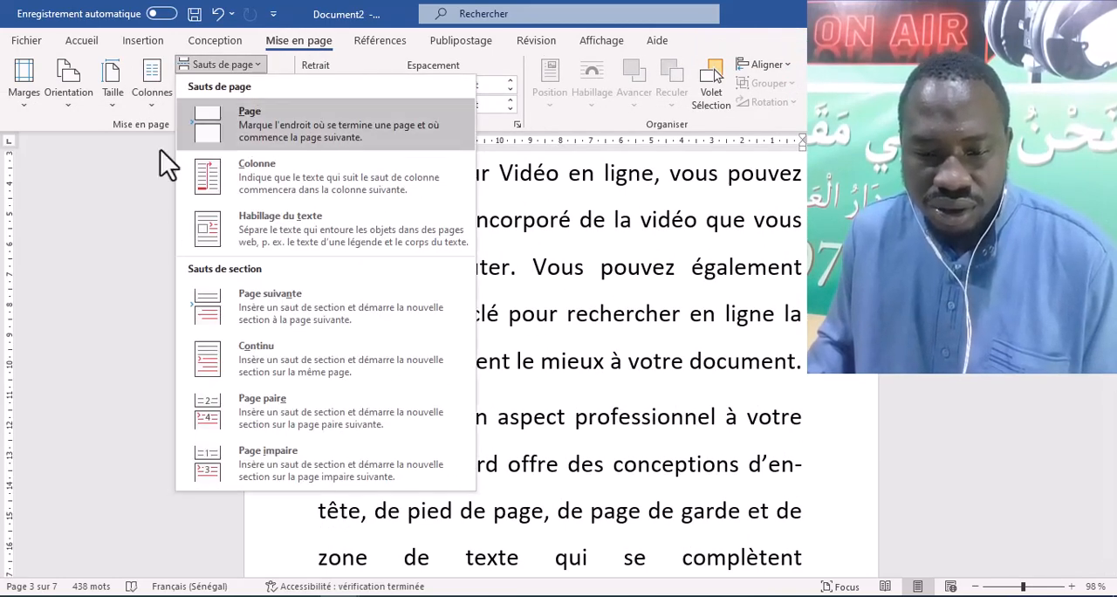
pyautogui.scroll(6, 620, 357)
pyautogui.click(593, 341)
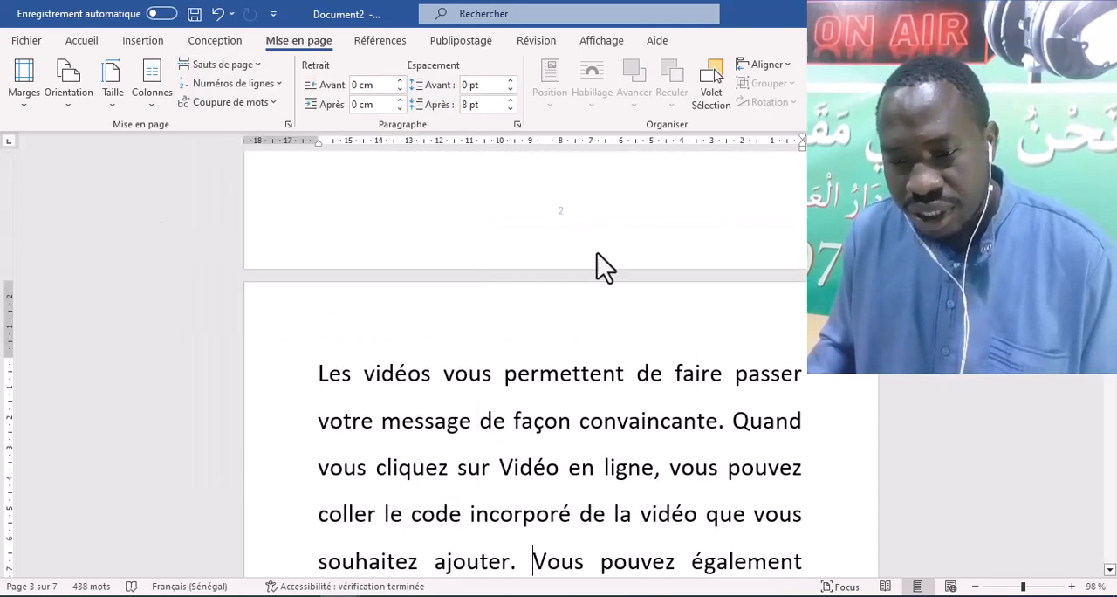
# - Insert a next-page section break (Page suivante) on the blank second page, ahead of the body text
pyautogui.scroll(5, 573, 269)
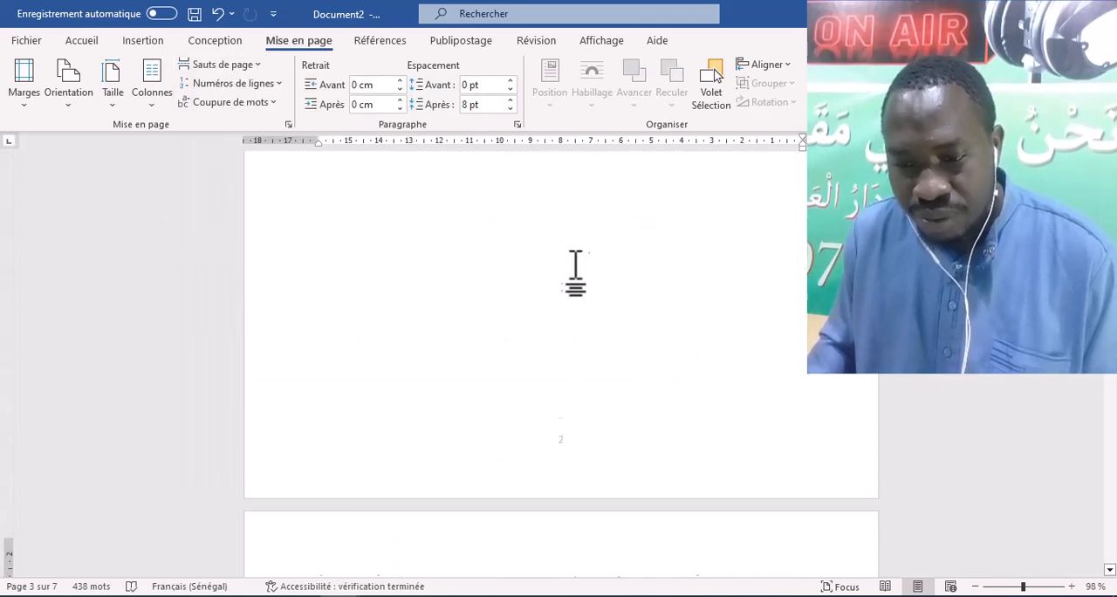
pyautogui.click(412, 240)
pyautogui.scroll(1, 419, 242)
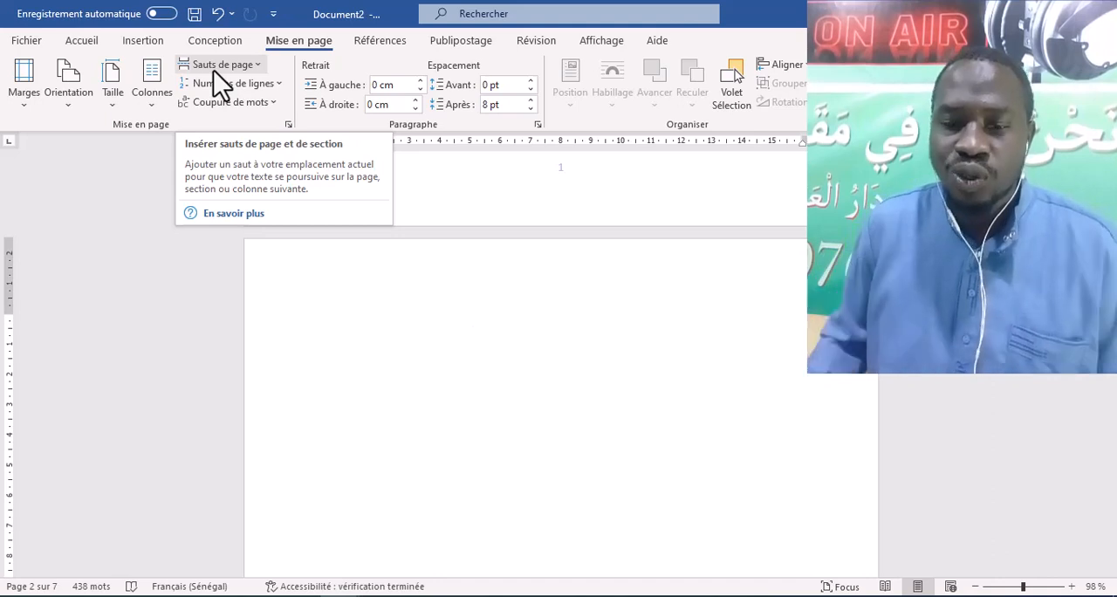
pyautogui.click(213, 70)
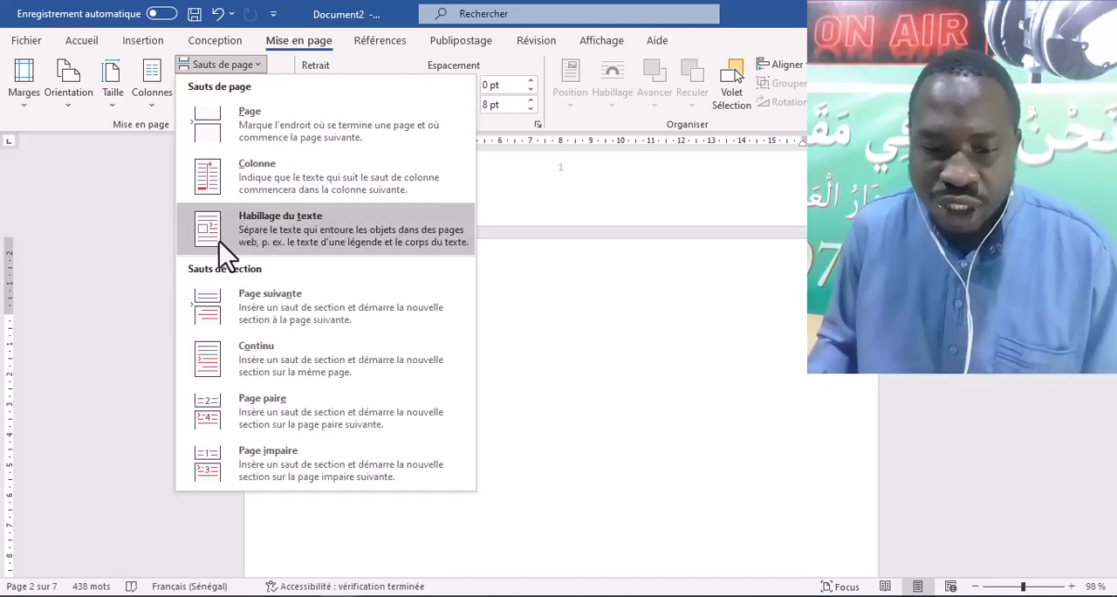
pyautogui.click(233, 306)
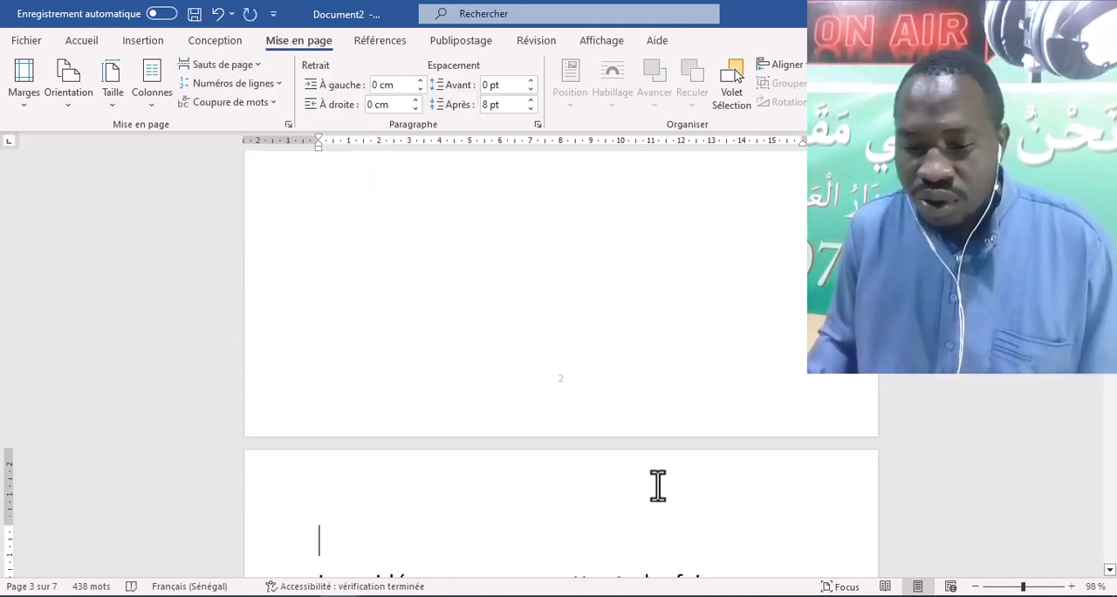
# - Open the footer of the first text page, in section 2, for editing
pyautogui.scroll(-4, 601, 469)
pyautogui.scroll(-8, 554, 401)
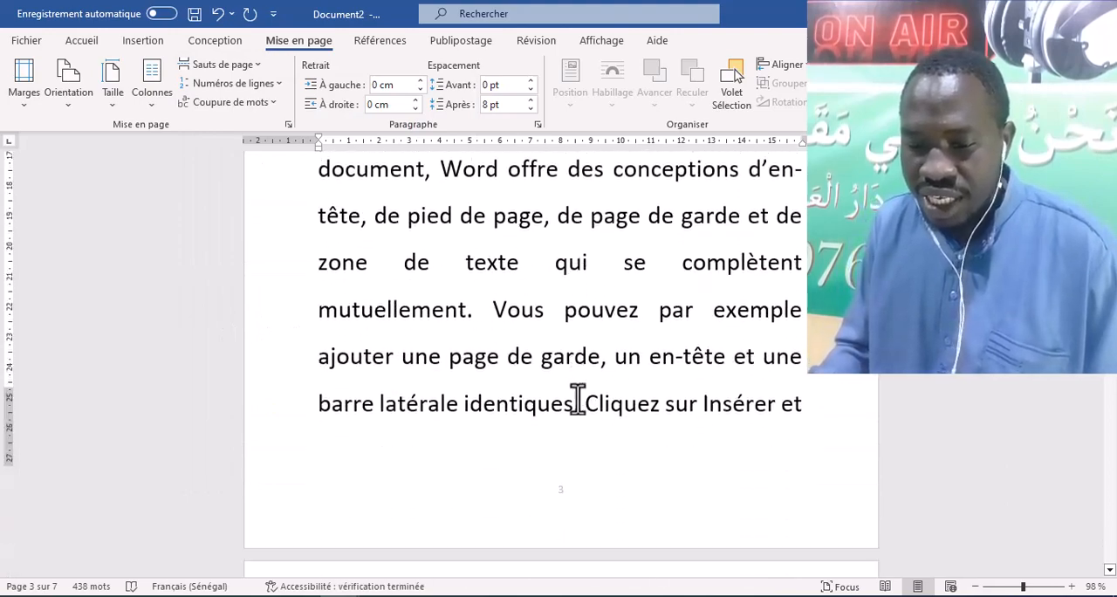
pyautogui.scroll(8, 668, 295)
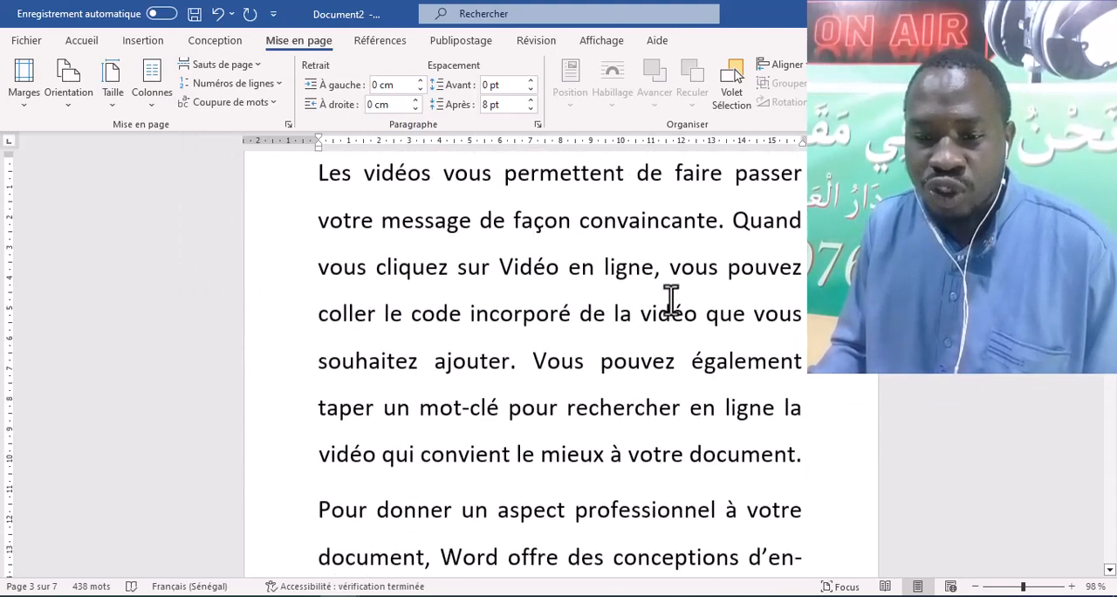
pyautogui.scroll(3, 597, 281)
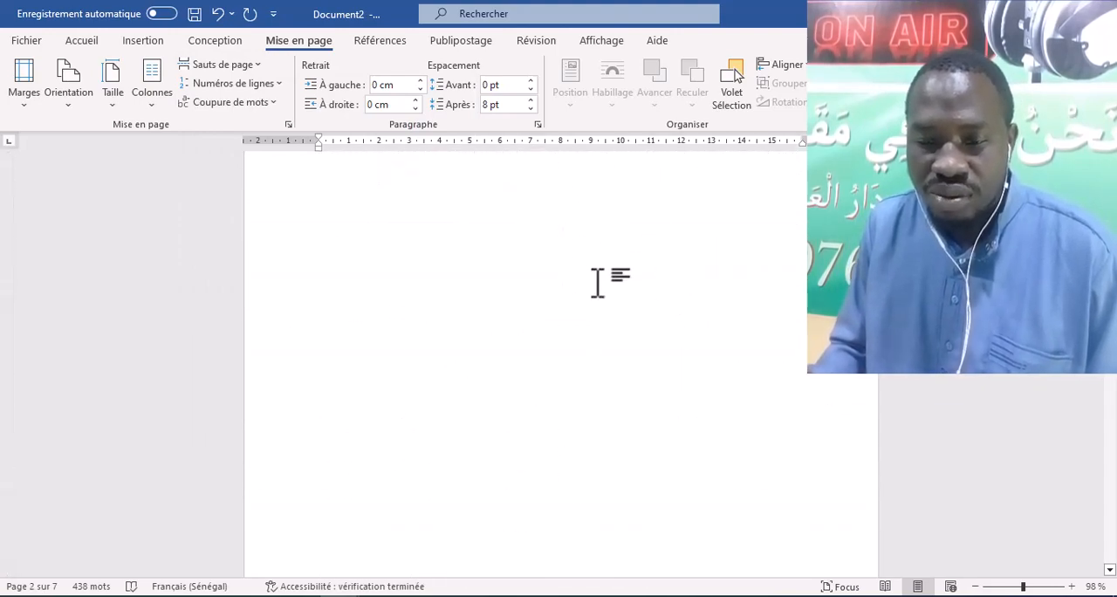
pyautogui.scroll(-5, 665, 337)
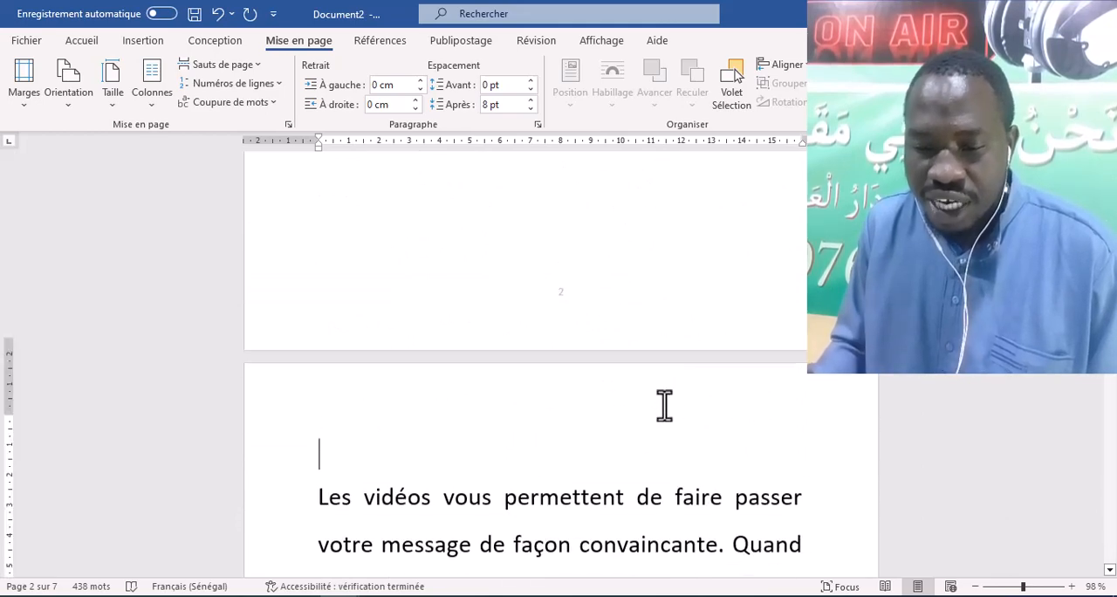
pyautogui.scroll(-10, 576, 391)
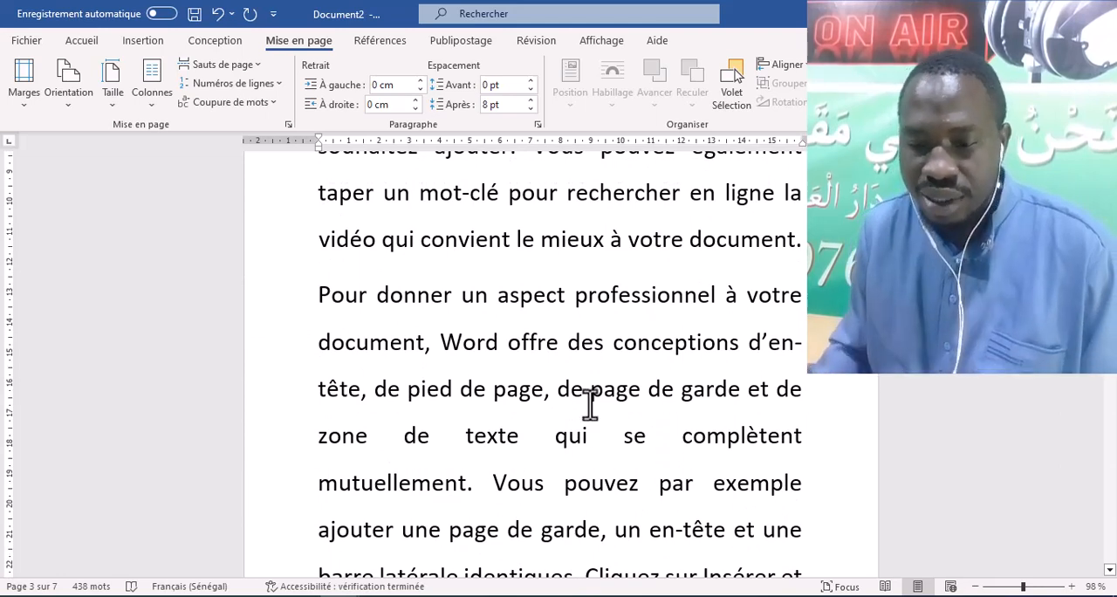
pyautogui.scroll(-8, 629, 406)
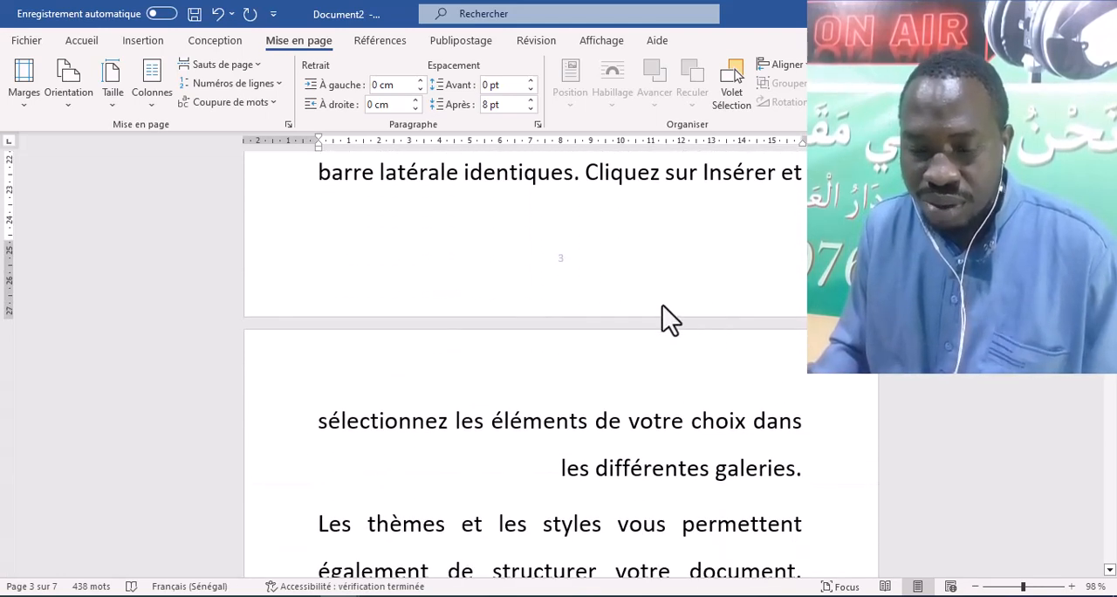
pyautogui.doubleClick(711, 272)
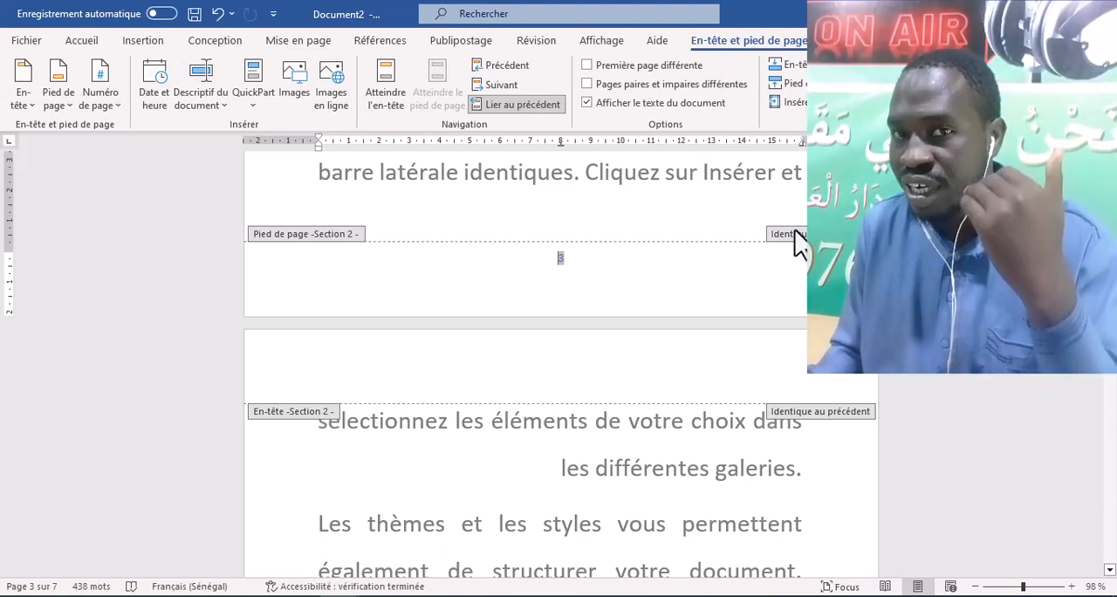
# - Unlink the section 2 footer from the previous section's footer
pyautogui.scroll(10, 785, 279)
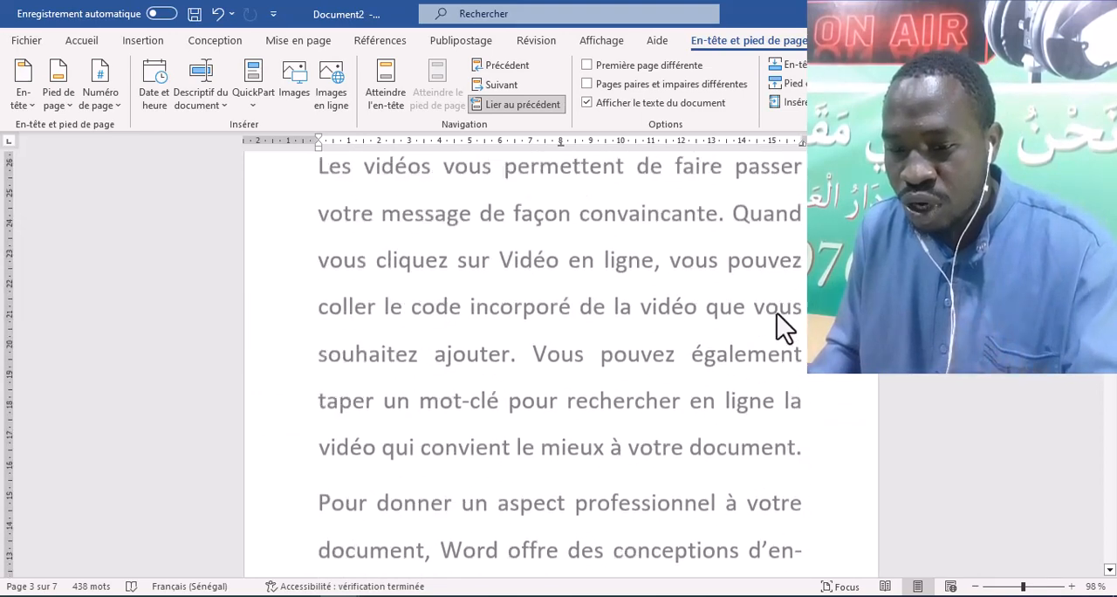
pyautogui.scroll(3, 698, 277)
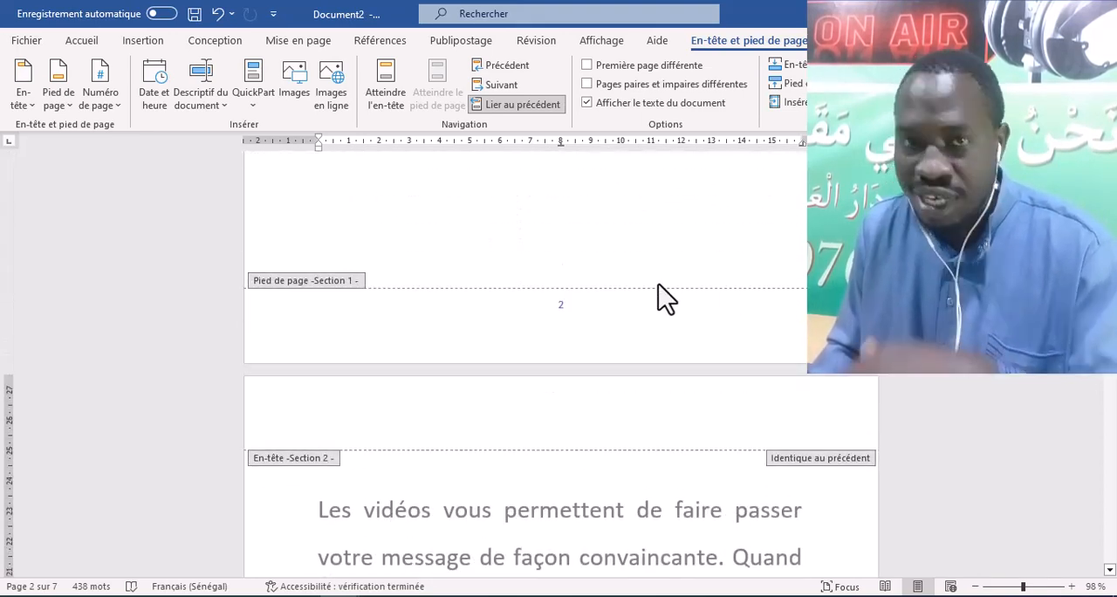
pyautogui.scroll(-15, 696, 349)
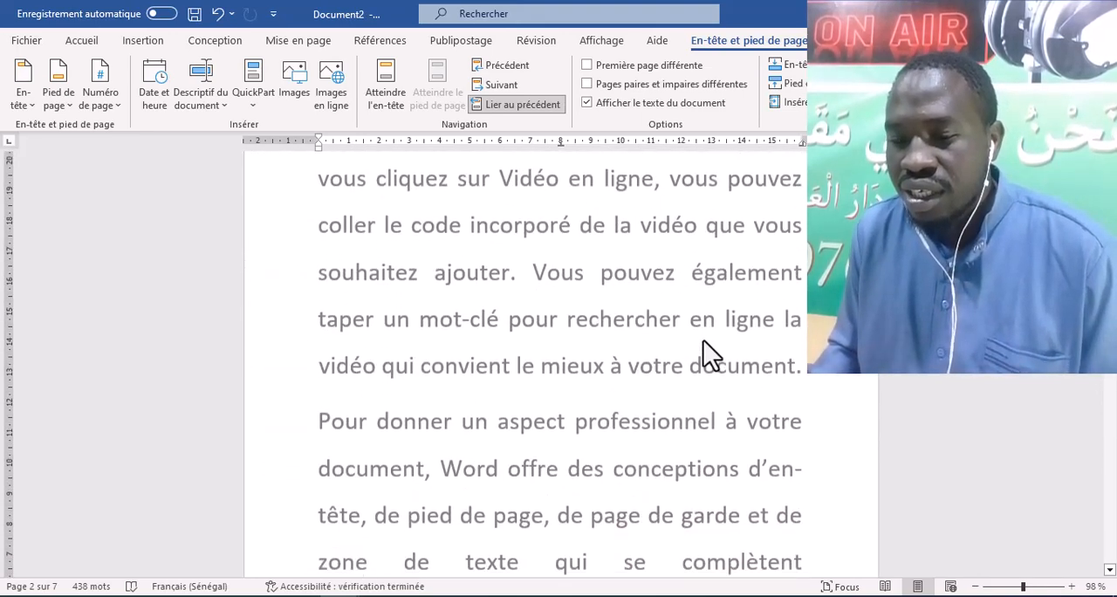
pyautogui.scroll(-5, 710, 345)
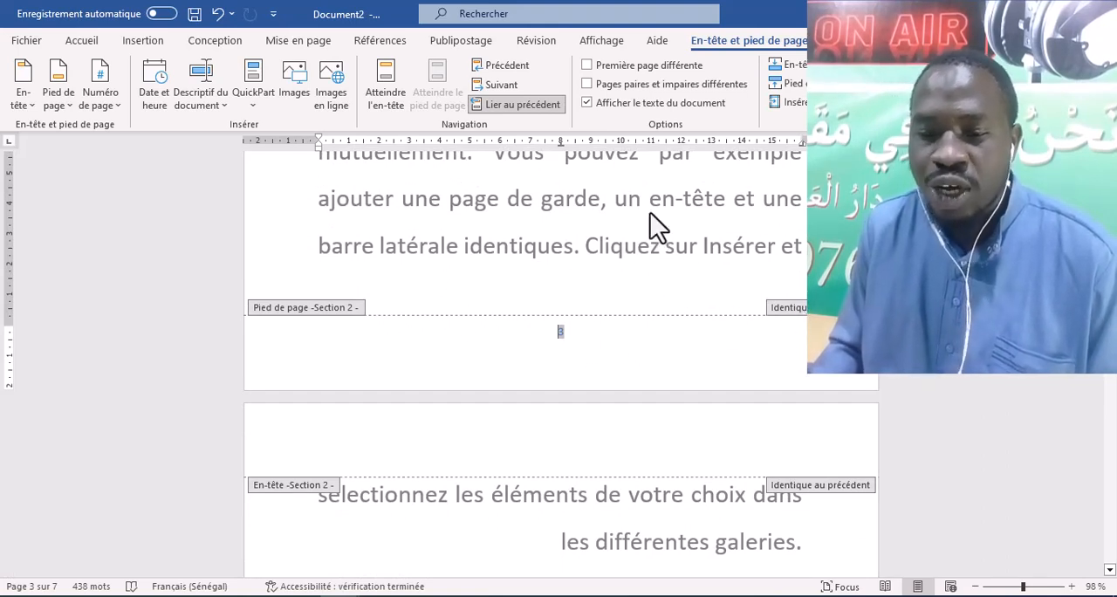
pyautogui.click(521, 106)
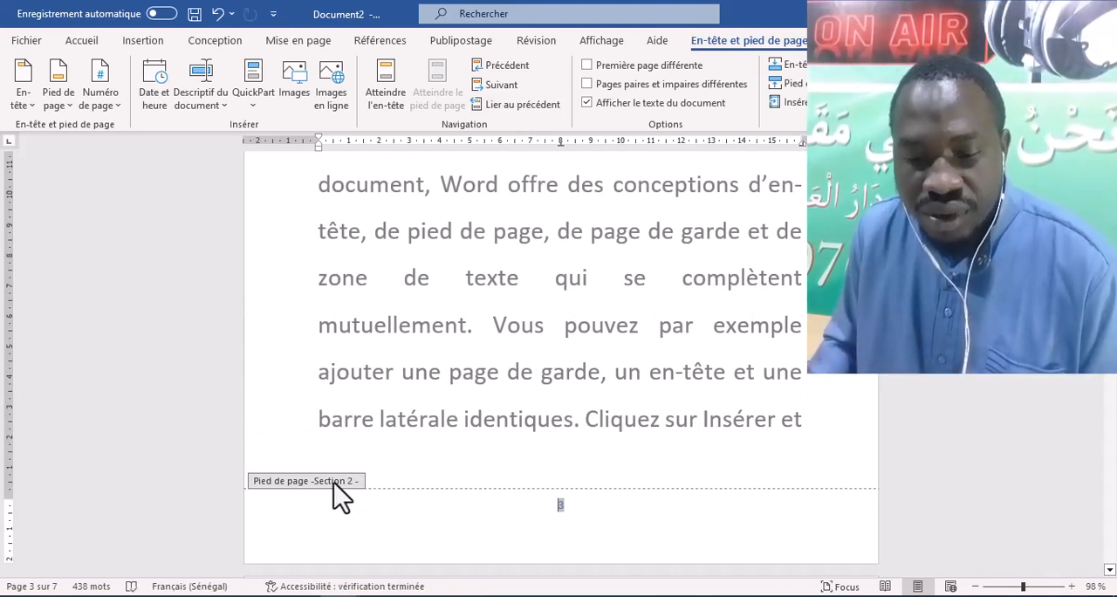
pyautogui.click(113, 104)
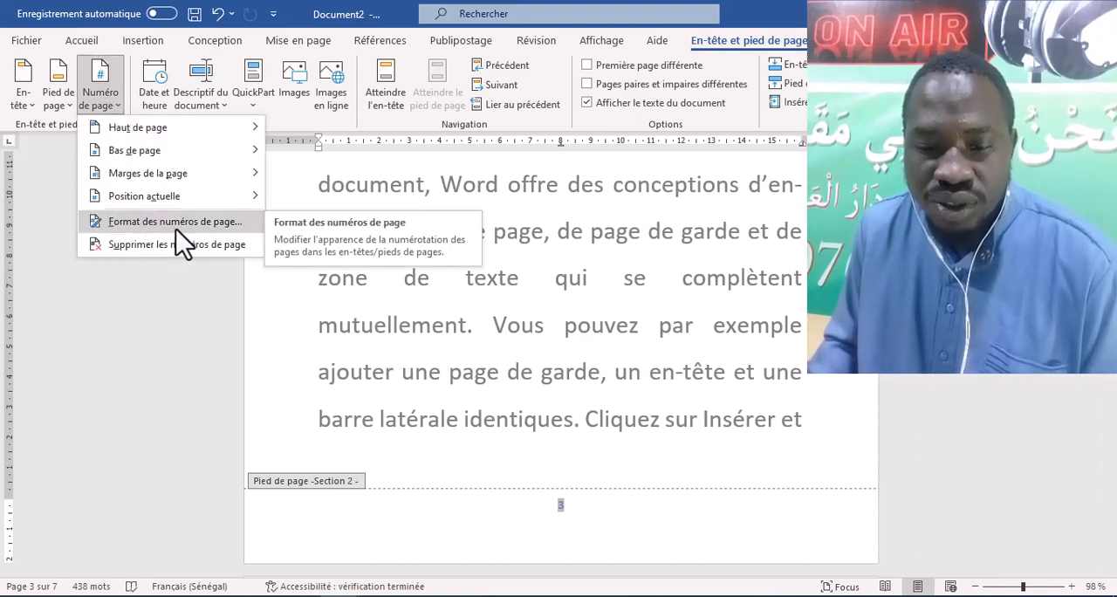
pyautogui.click(204, 228)
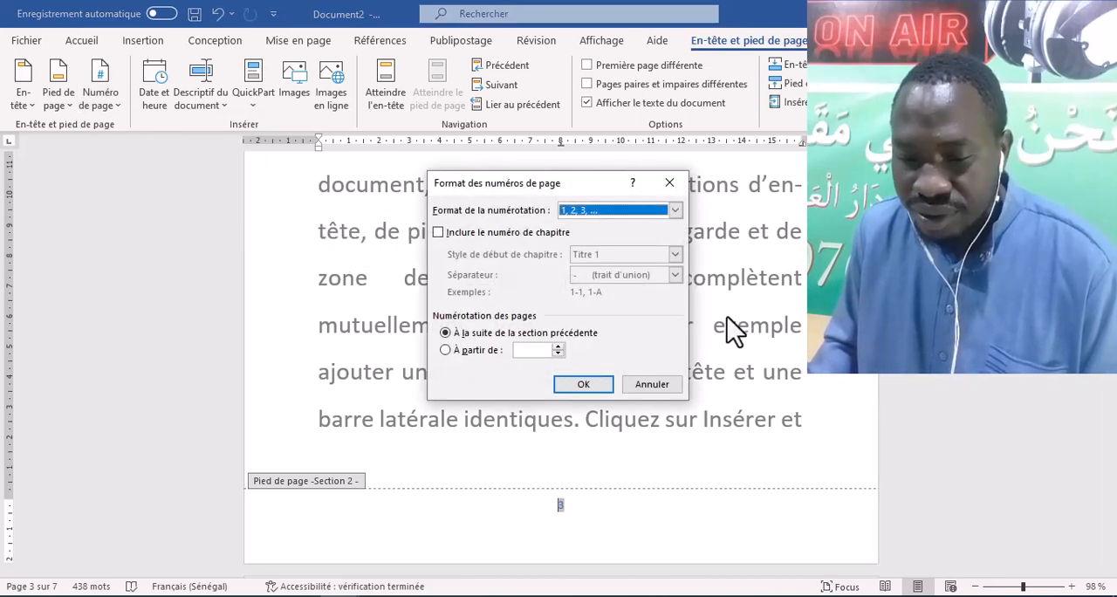
pyautogui.click(653, 384)
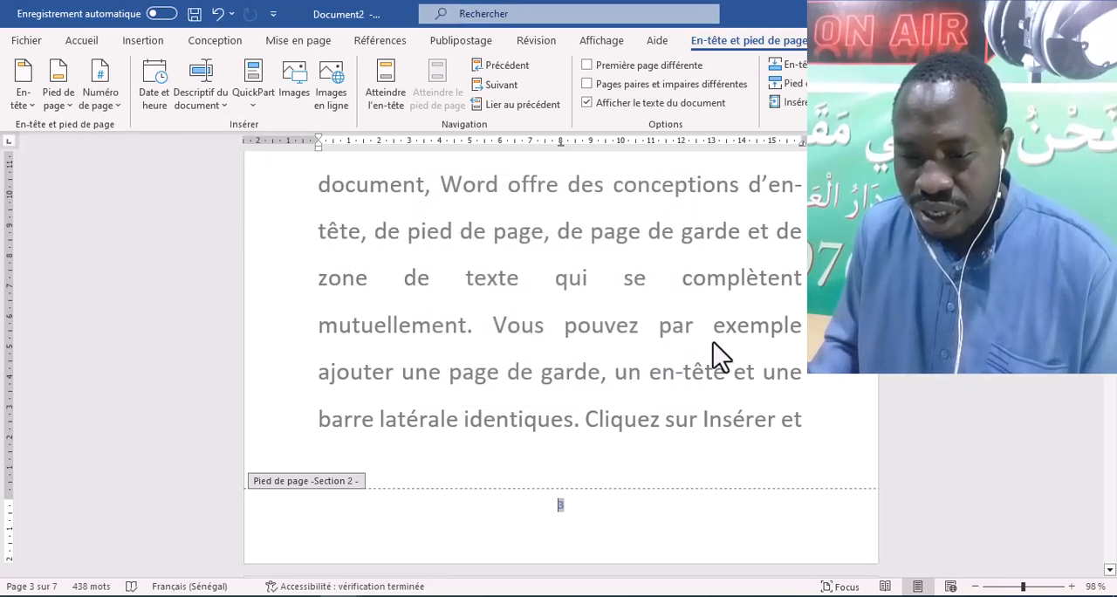
# - Leave footer editing and check the page numbers from the blank opening pages through the first text page
pyautogui.doubleClick(649, 333)
pyautogui.scroll(-3, 666, 336)
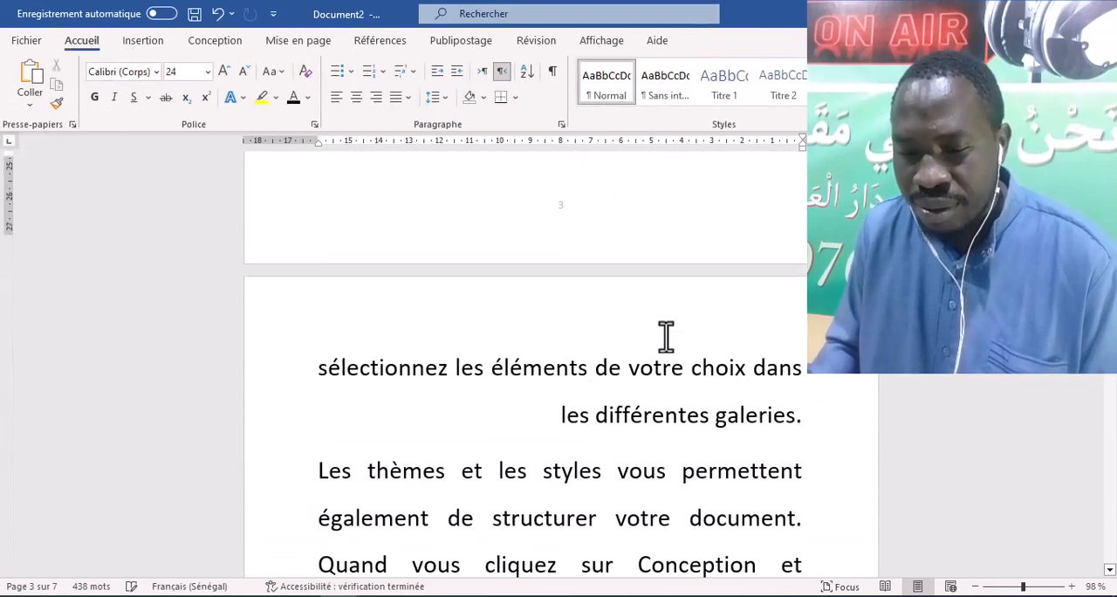
pyautogui.scroll(8, 666, 336)
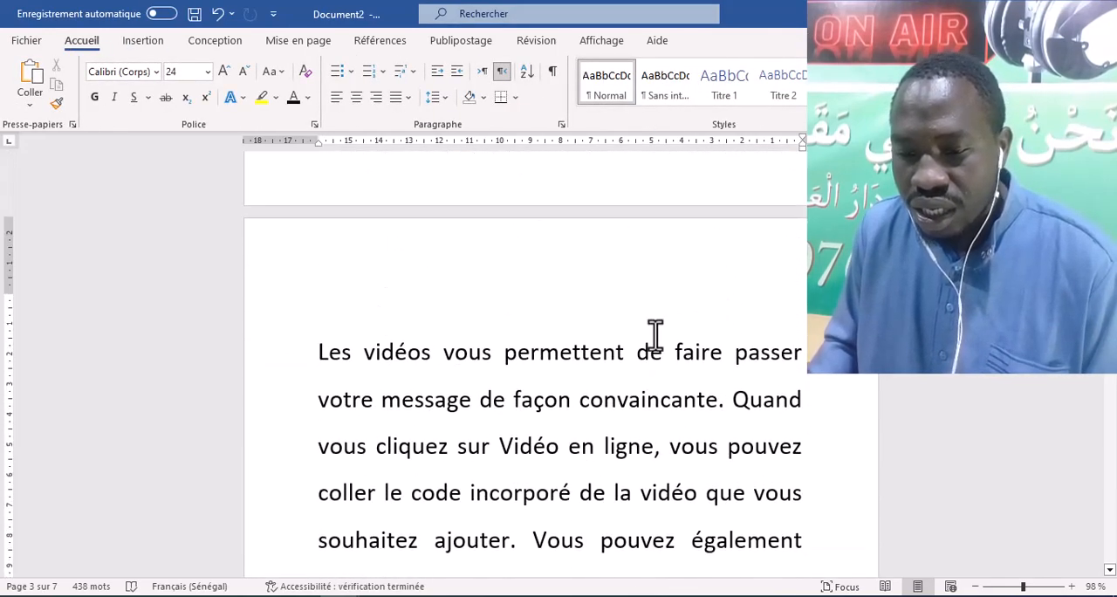
pyautogui.scroll(5, 655, 336)
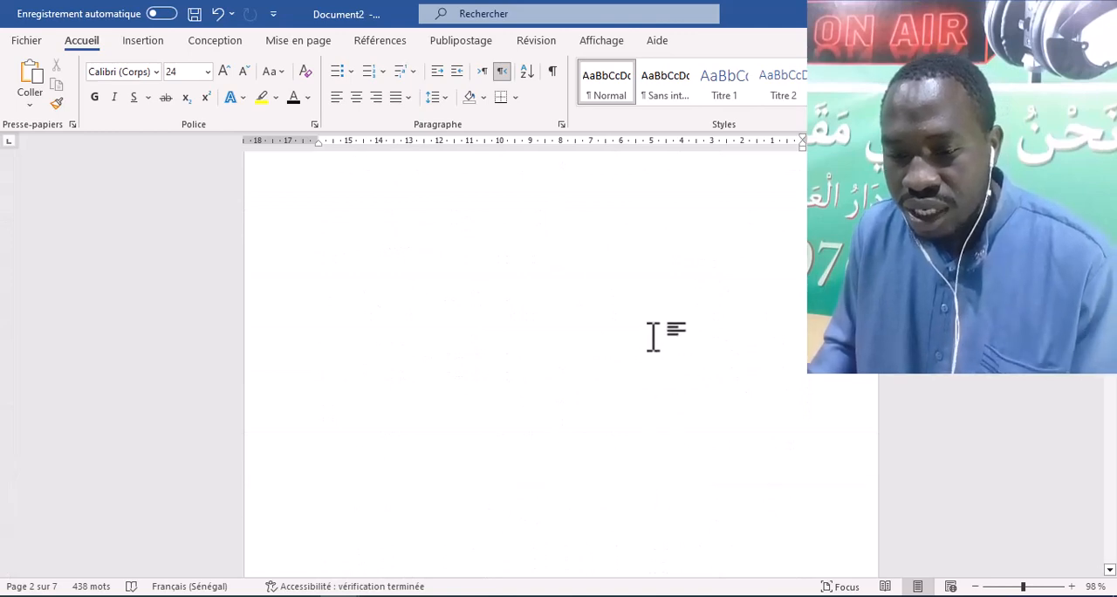
pyautogui.scroll(5, 650, 336)
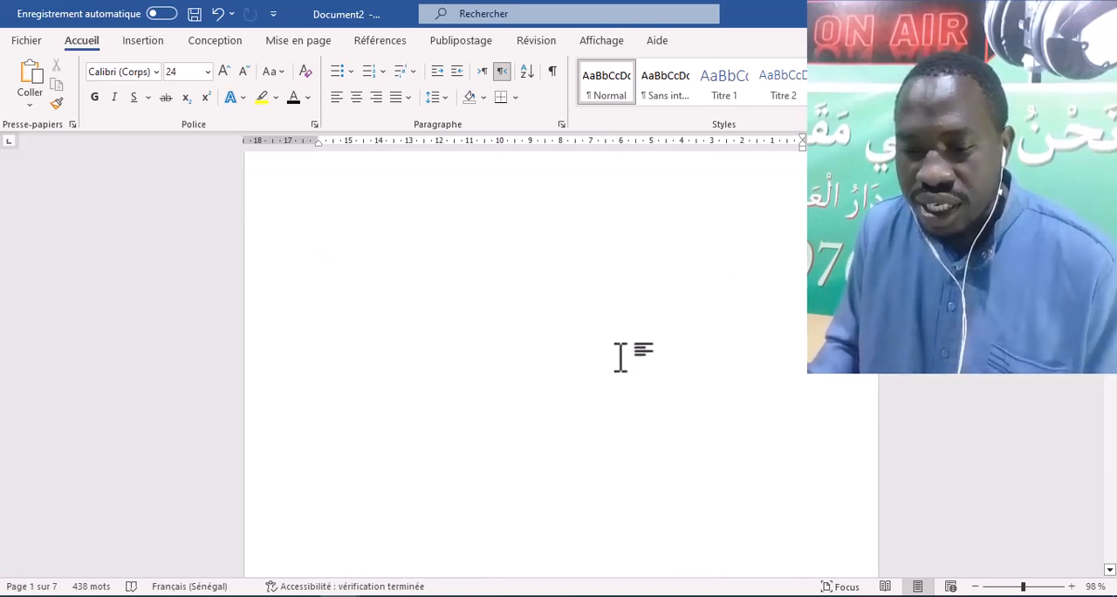
pyautogui.scroll(-5, 608, 375)
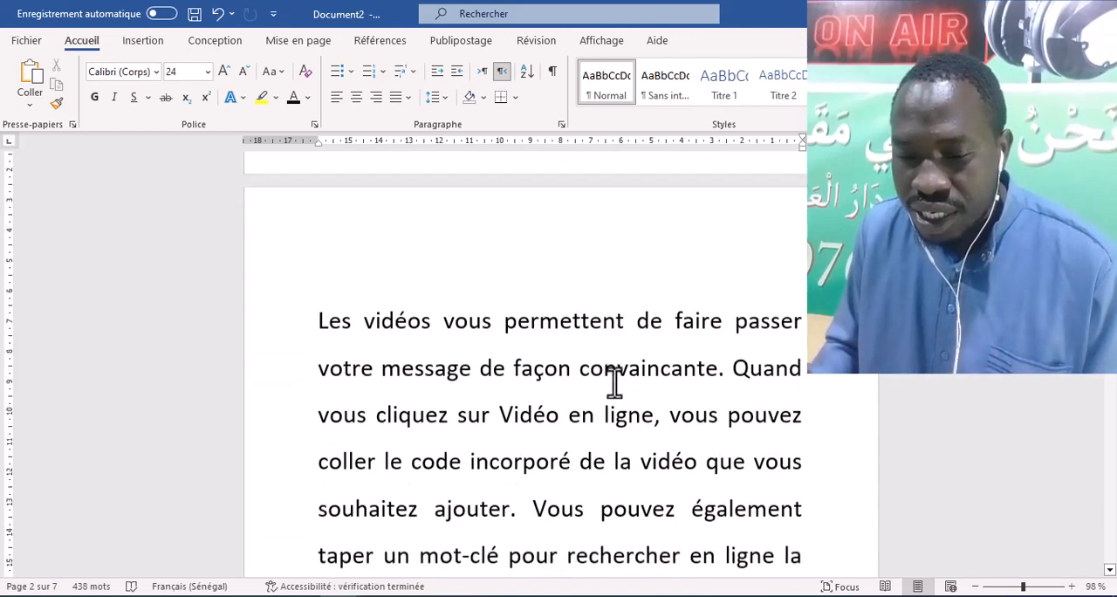
pyautogui.scroll(-8, 614, 382)
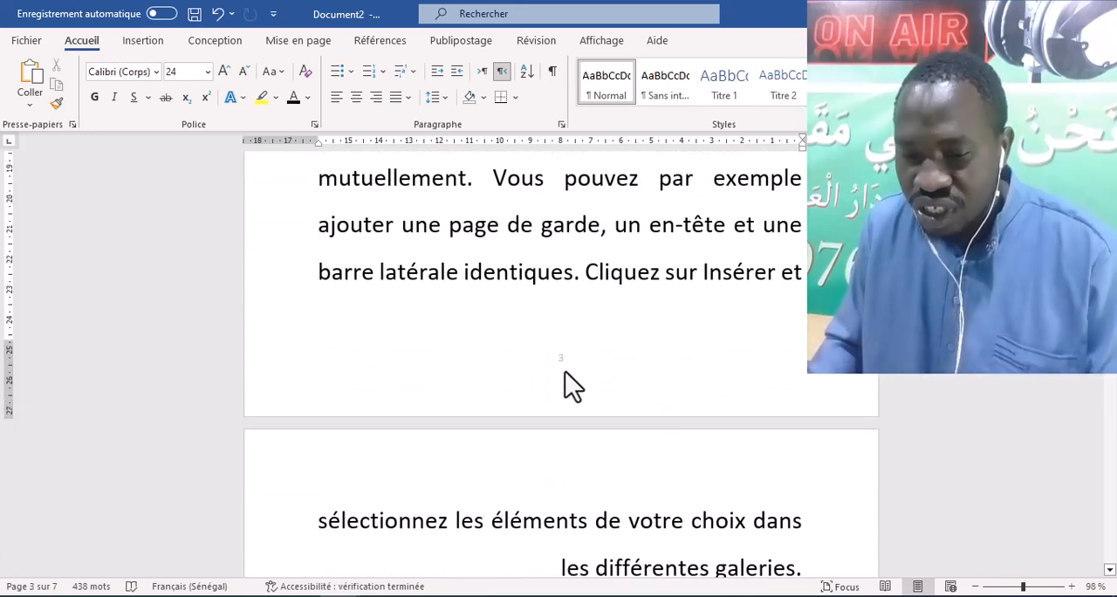
# - Restart the page numbering of section 2 at 1 through the page number format settings
pyautogui.doubleClick(566, 375)
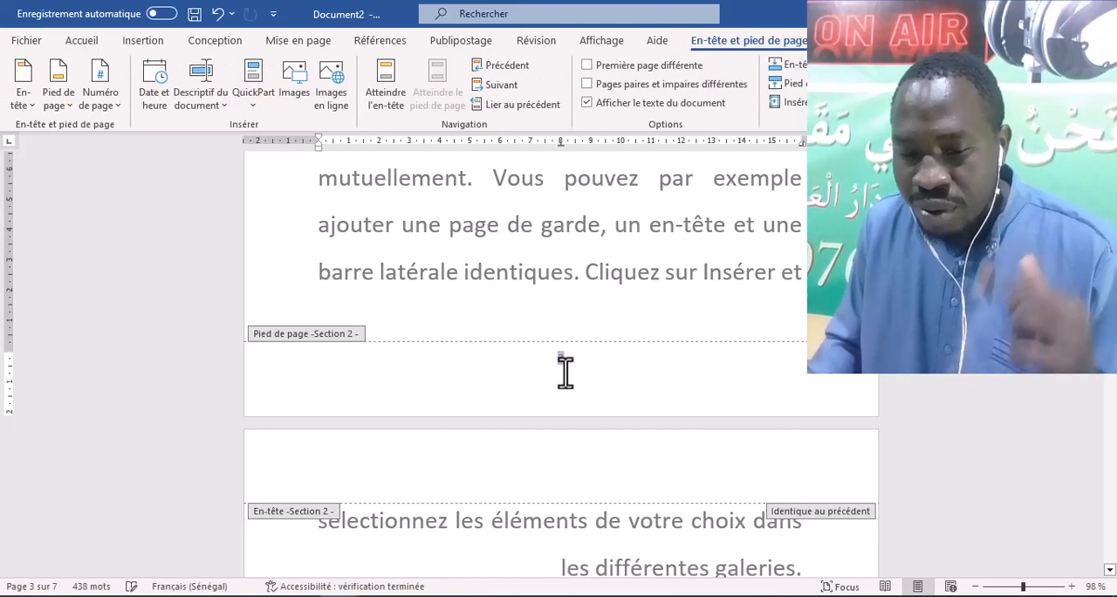
pyautogui.click(107, 107)
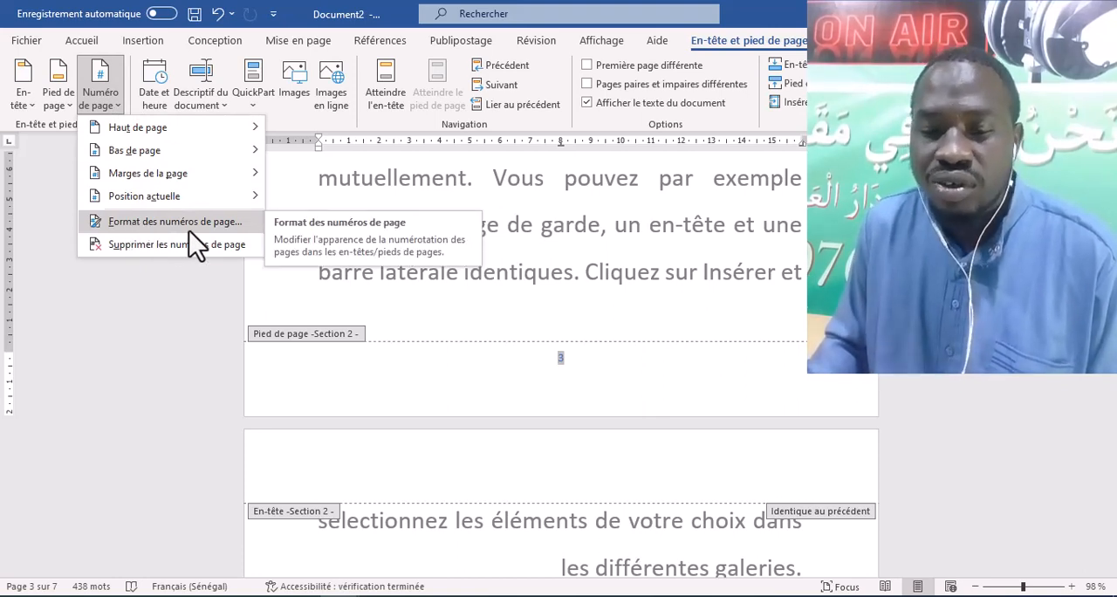
pyautogui.click(225, 229)
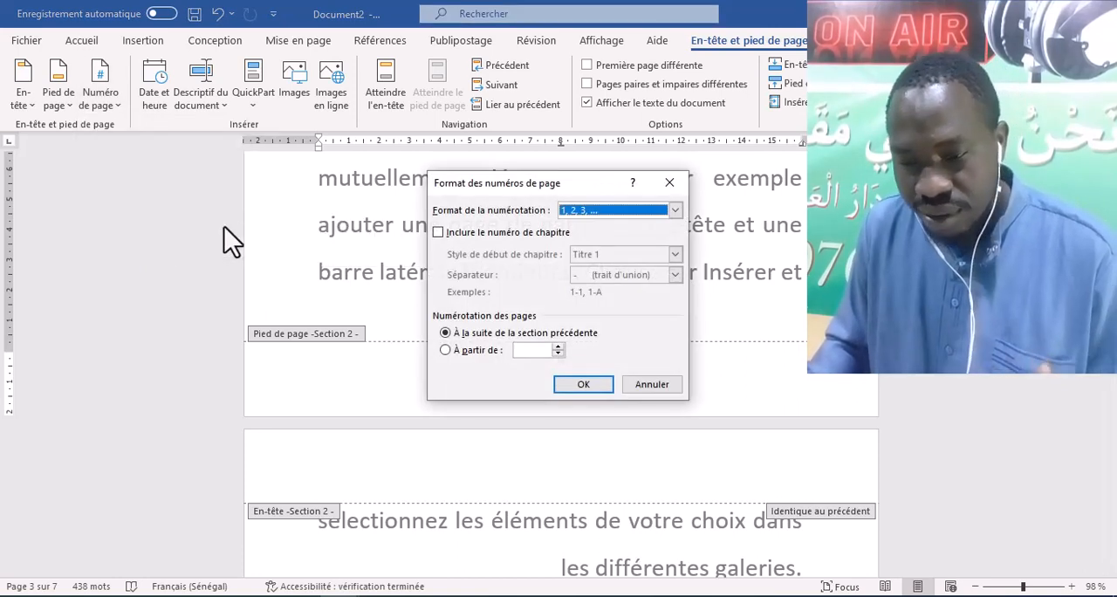
pyautogui.click(446, 351)
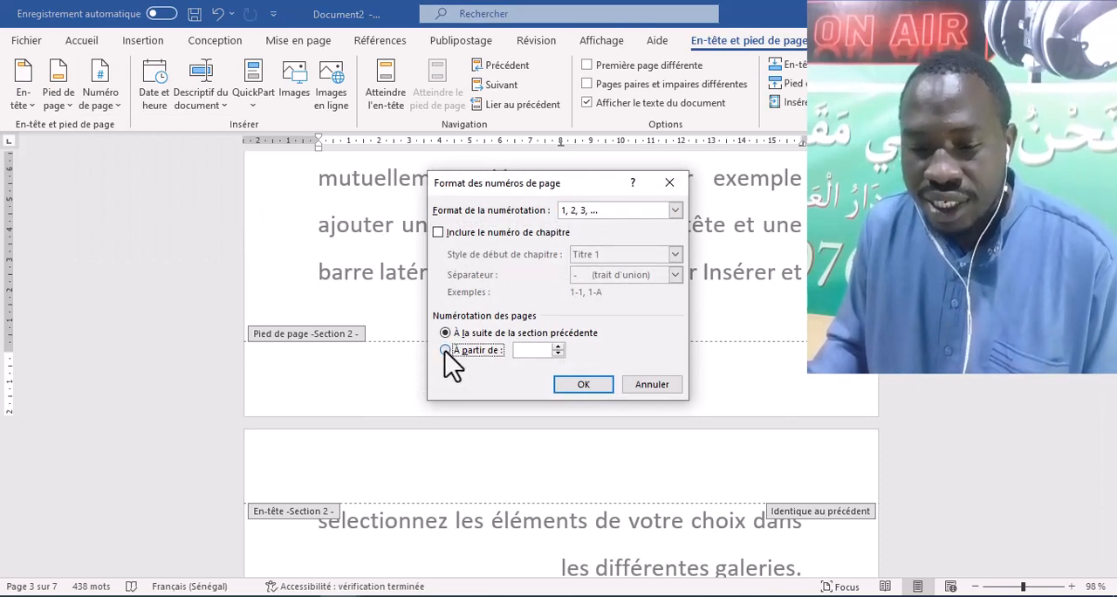
pyautogui.click(572, 389)
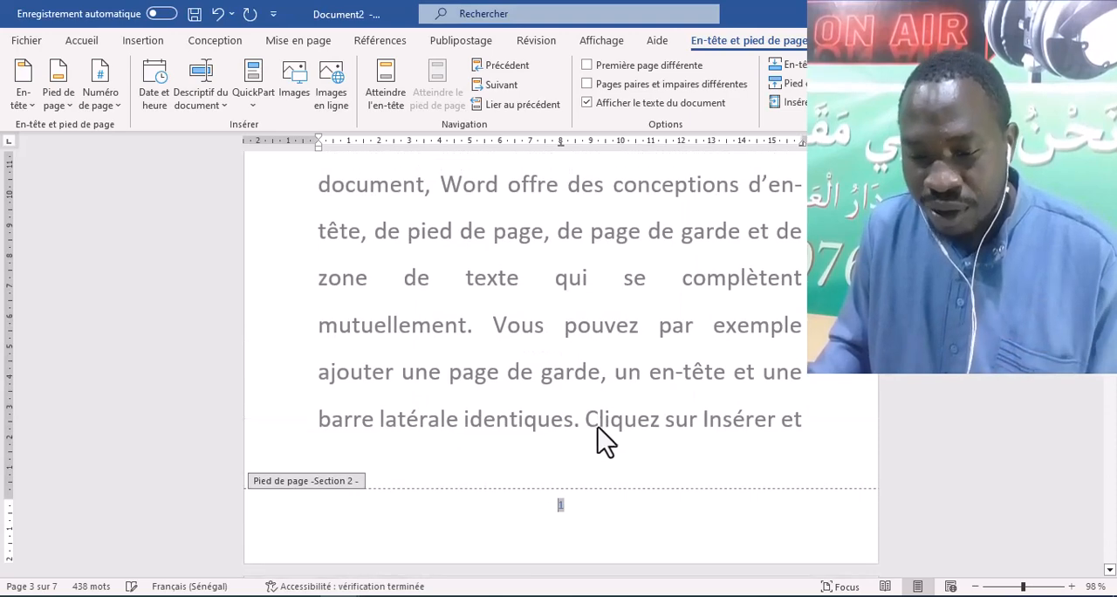
# - Compare the footer page numbers on the section 1 blank pages with the one on the first page of section 2
pyautogui.scroll(12, 576, 393)
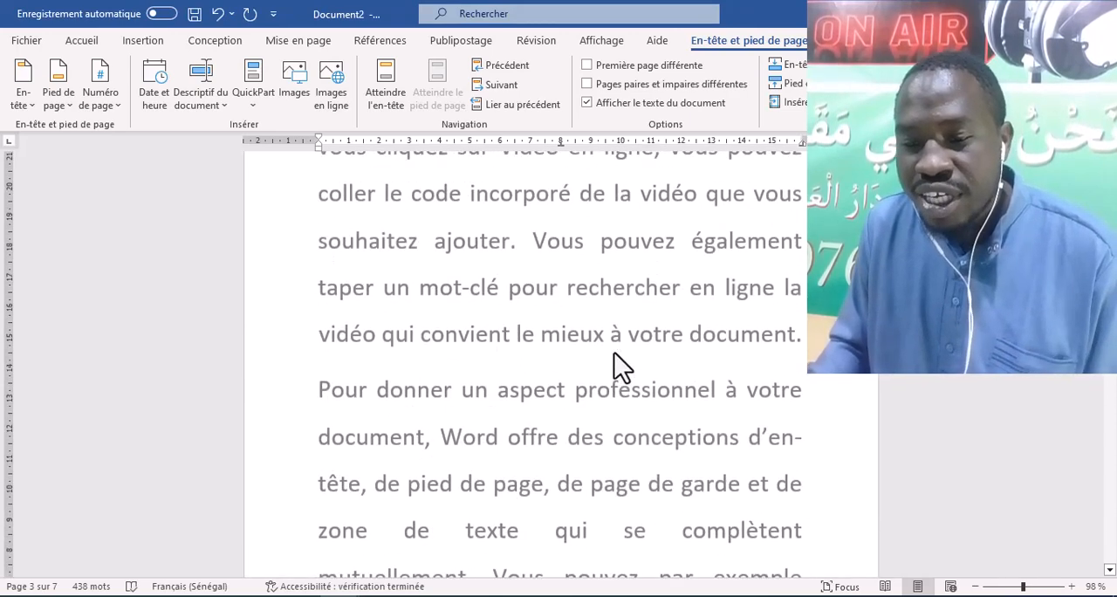
pyautogui.scroll(12, 543, 334)
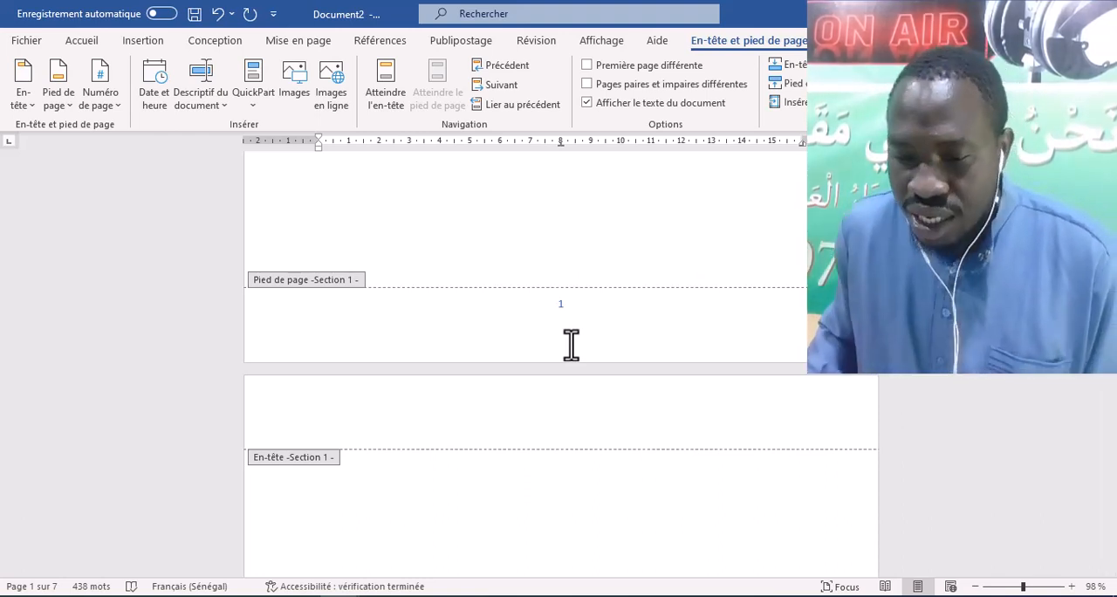
pyautogui.scroll(-15, 571, 344)
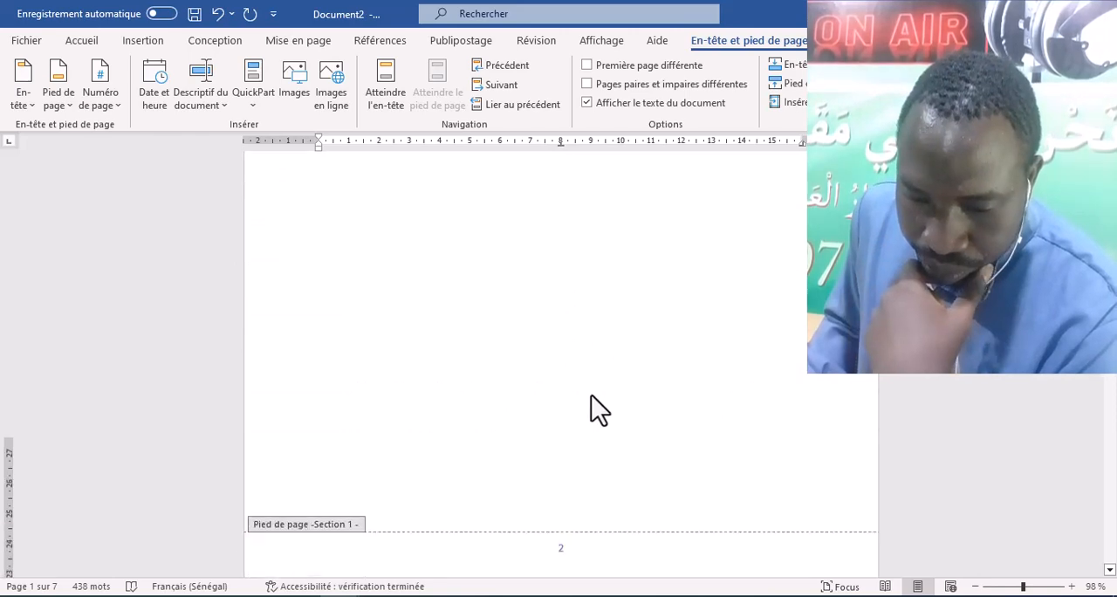
pyautogui.scroll(-12, 591, 394)
pyautogui.scroll(7, 581, 367)
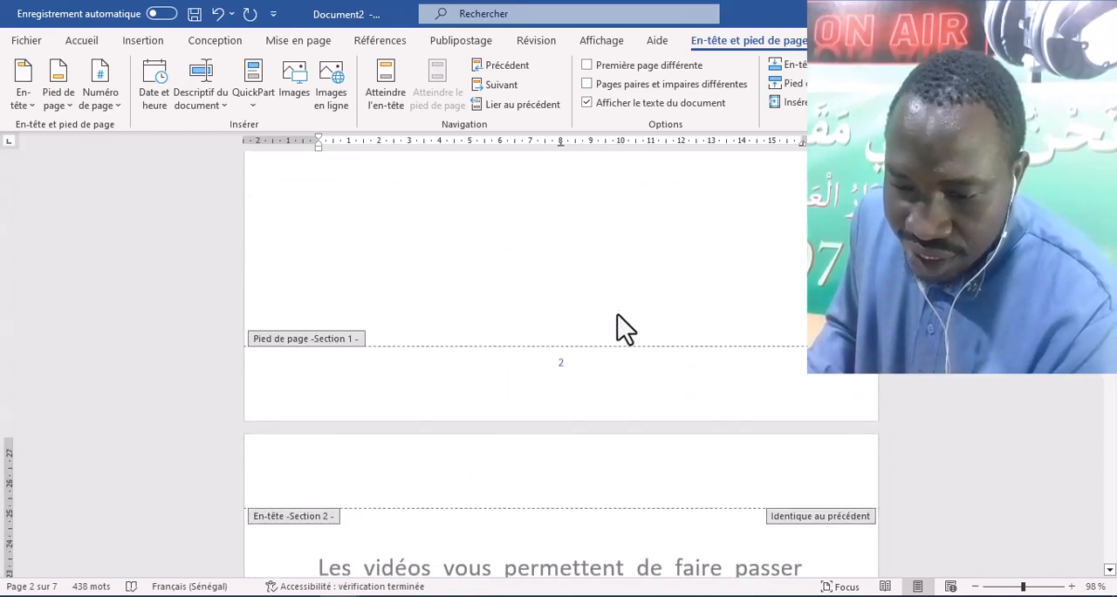
pyautogui.scroll(-15, 593, 375)
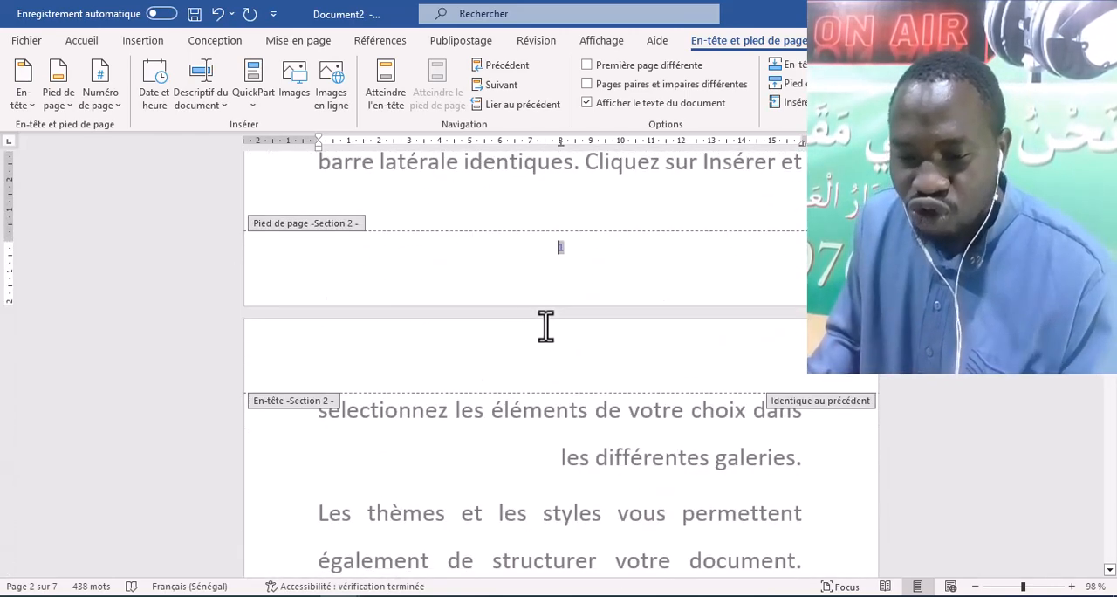
# - Check the footer page numbers on the following pages of section 2
pyautogui.scroll(-10, 565, 334)
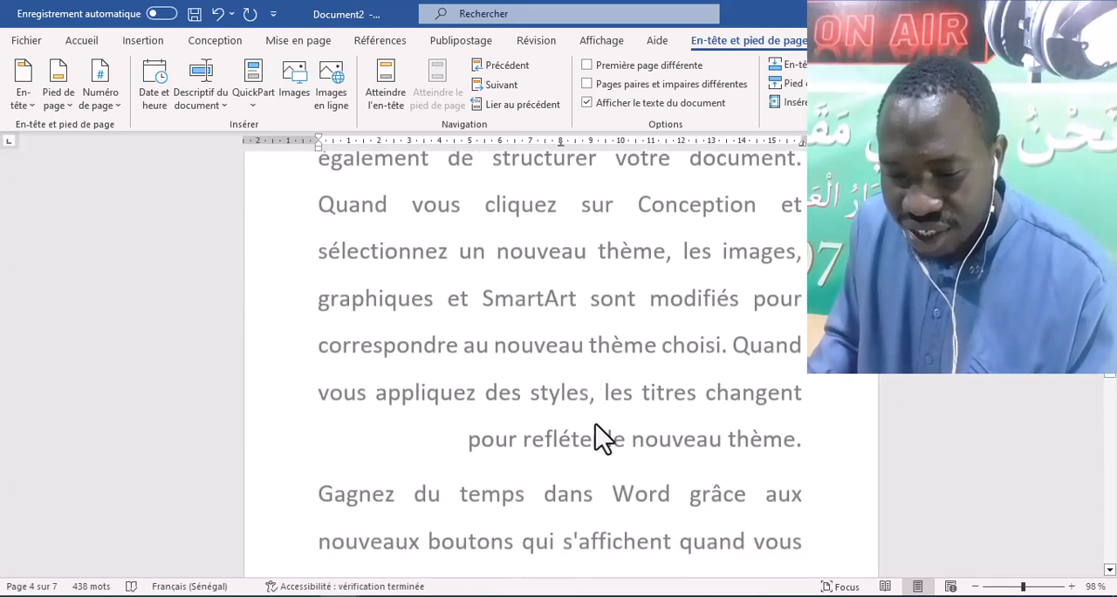
pyautogui.scroll(-5, 594, 440)
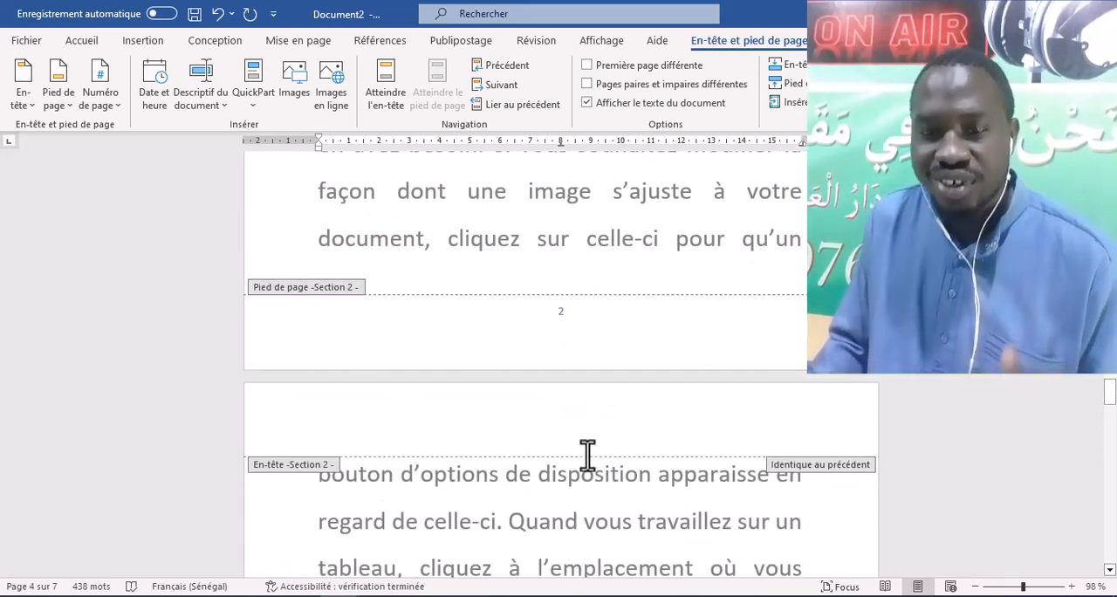
# - Switch to the Document1 file and go to the beginning of its Arabic text on the first page
pyautogui.moveTo(388, 593)
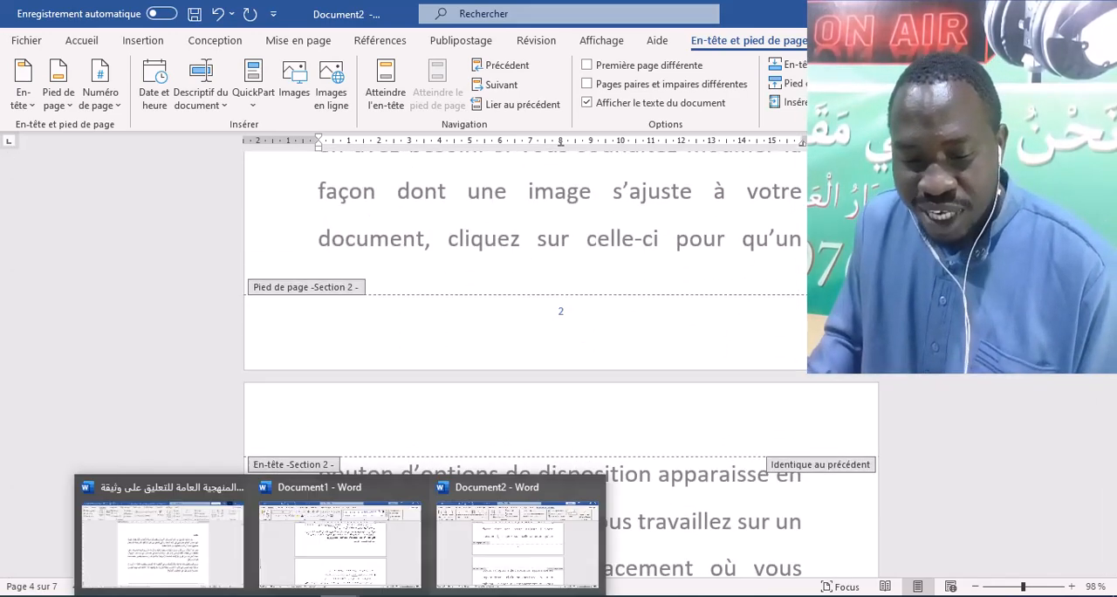
pyautogui.click(357, 563)
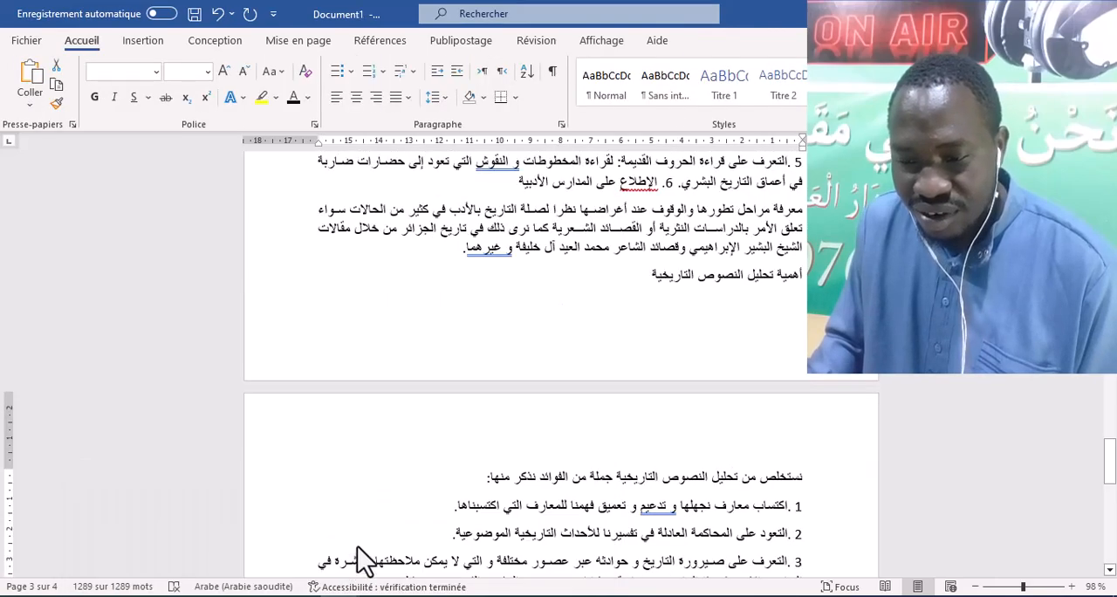
pyautogui.scroll(5, 710, 332)
pyautogui.click(686, 325)
pyautogui.scroll(10, 696, 344)
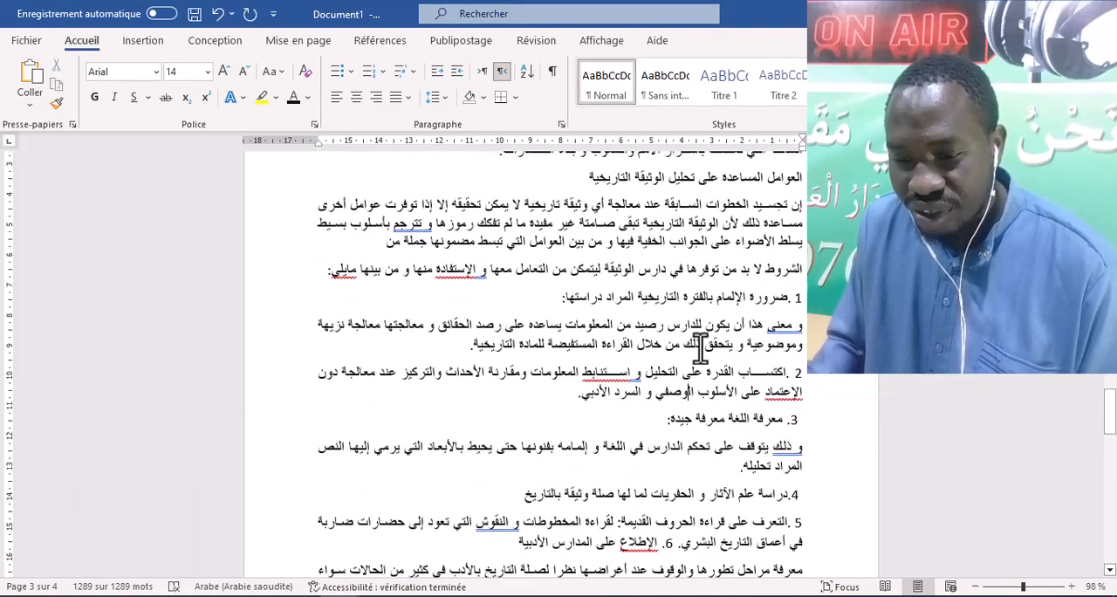
pyautogui.scroll(15, 696, 344)
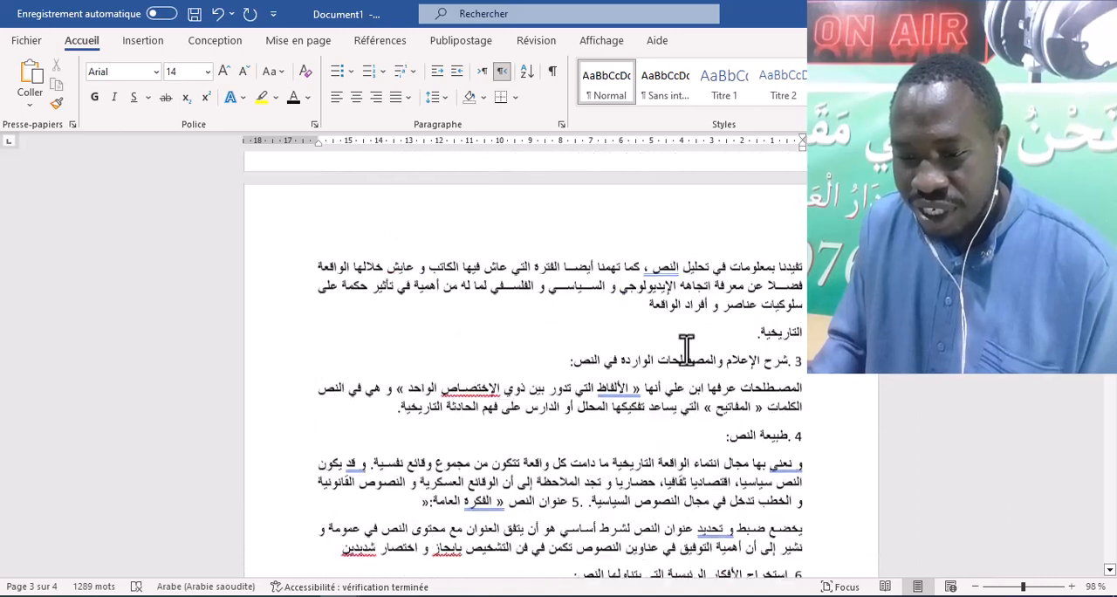
pyautogui.scroll(3, 682, 353)
pyautogui.rightClick(679, 351)
pyautogui.scroll(4, 668, 351)
pyautogui.click(614, 299)
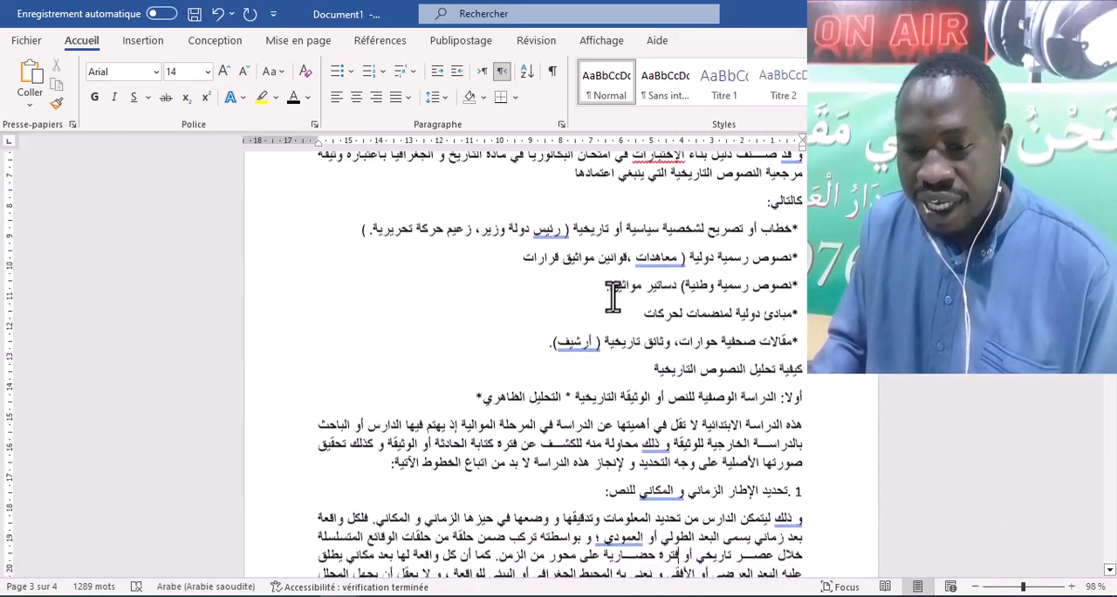
pyautogui.scroll(3, 624, 303)
pyautogui.scroll(3, 637, 310)
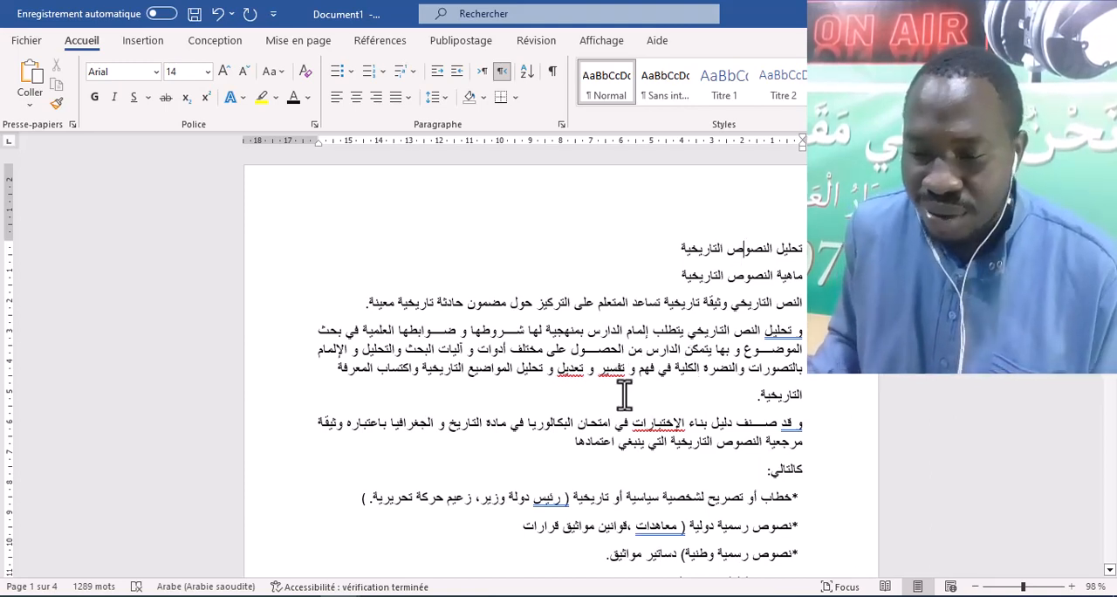
pyautogui.scroll(-3, 723, 356)
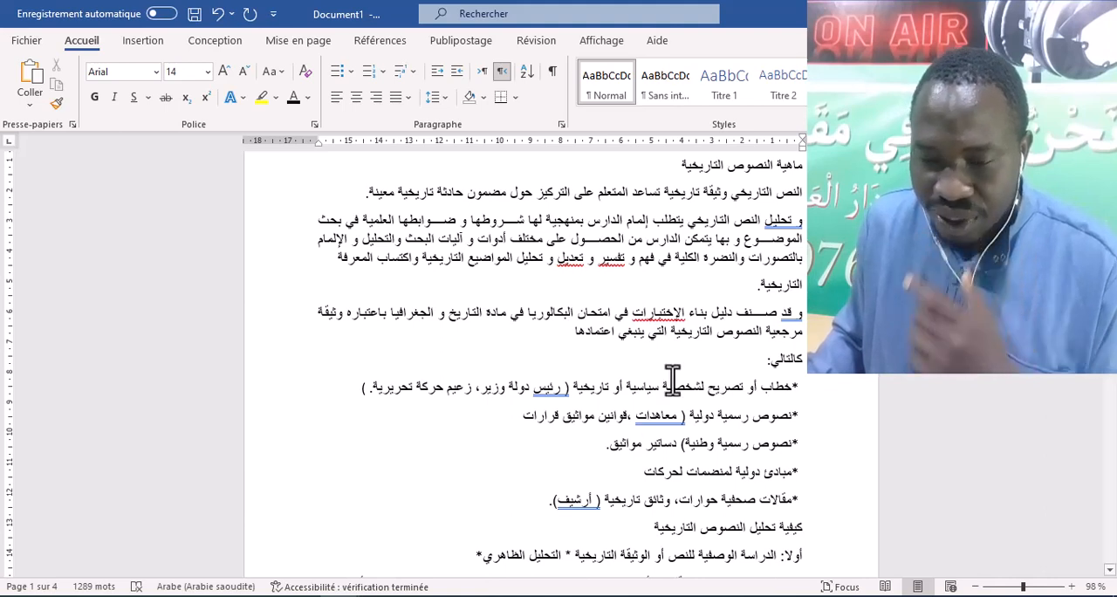
pyautogui.scroll(3, 472, 297)
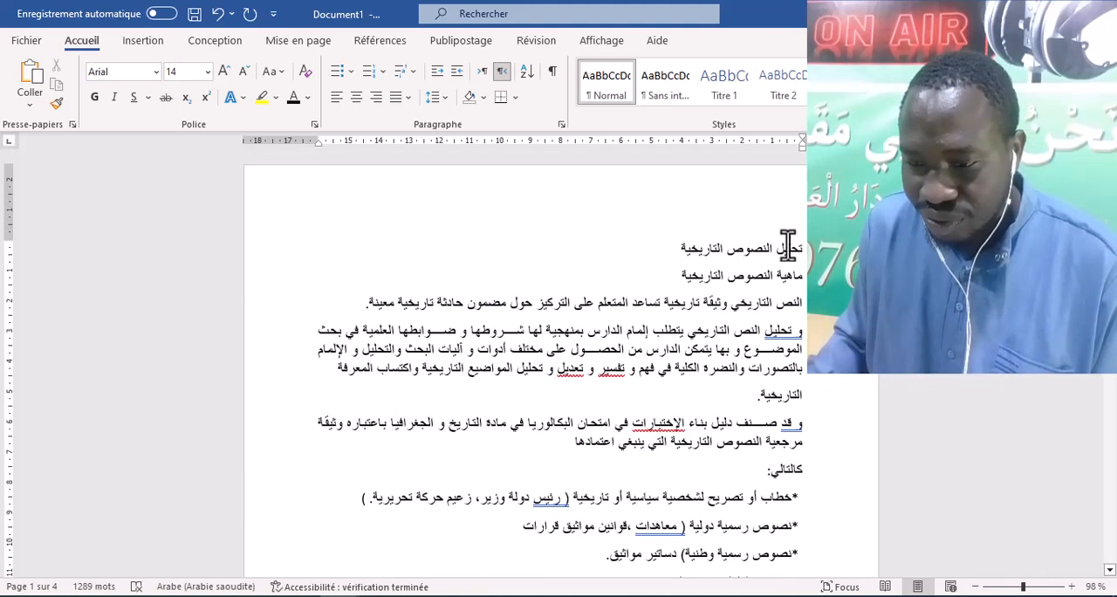
# - Insert two page breaks before the Arabic title so that two blank pages open the document
pyautogui.click(153, 40)
pyautogui.click(52, 102)
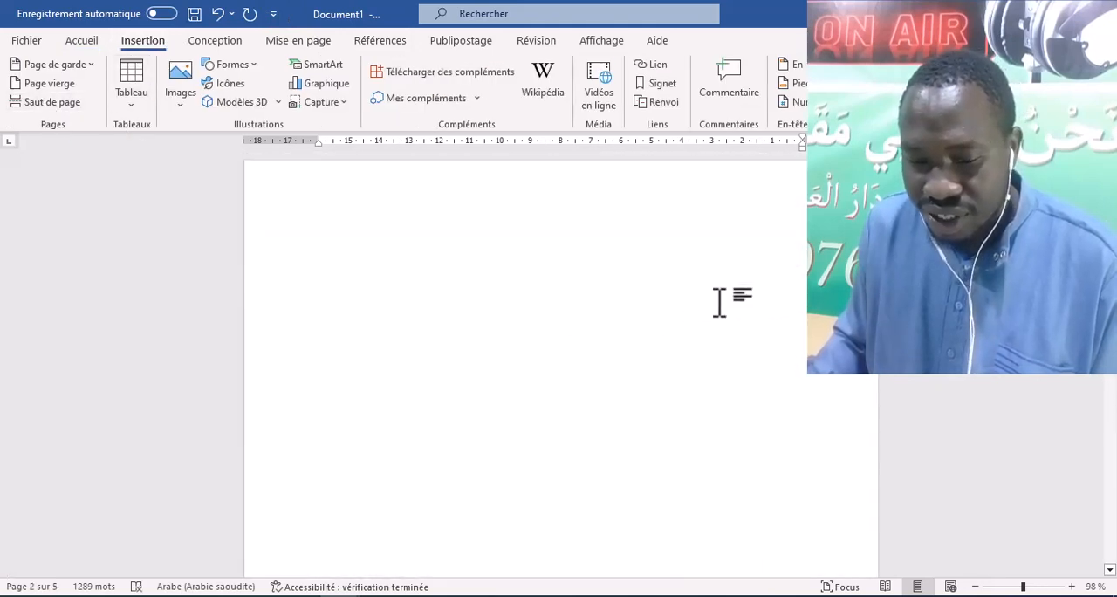
pyautogui.scroll(-5, 718, 302)
pyautogui.scroll(-10, 640, 375)
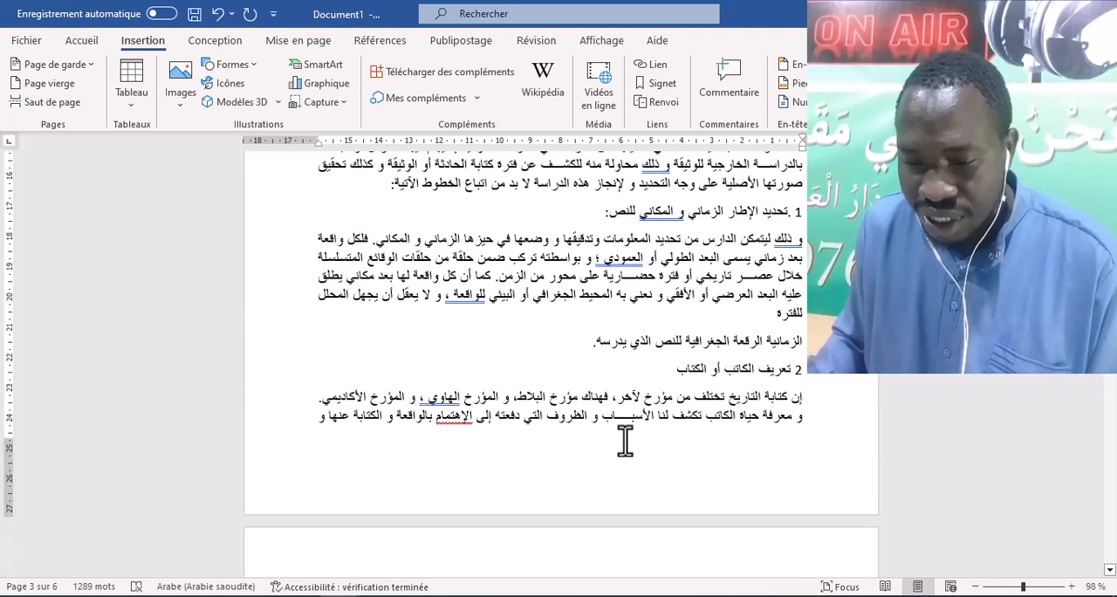
pyautogui.scroll(10, 623, 436)
pyautogui.scroll(1, 732, 311)
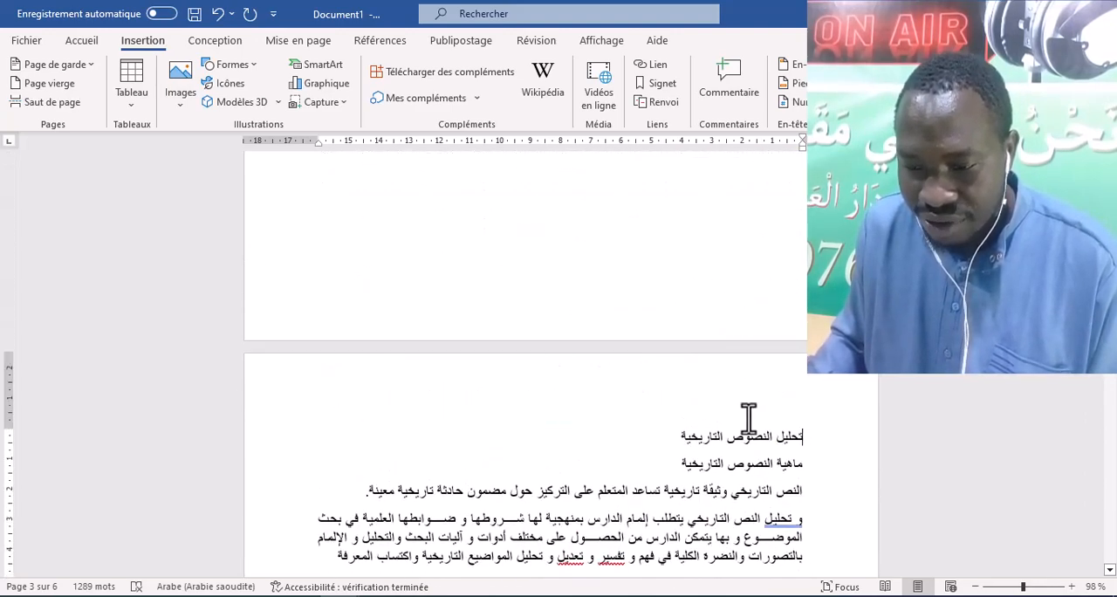
pyautogui.scroll(-3, 754, 436)
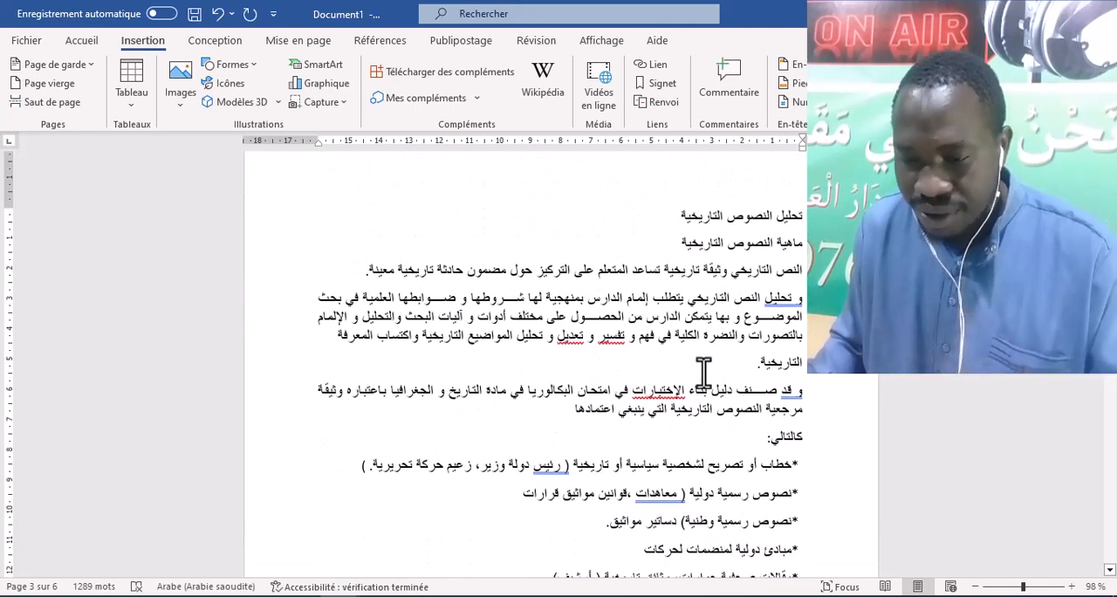
pyautogui.scroll(1, 702, 349)
pyautogui.scroll(7, 700, 282)
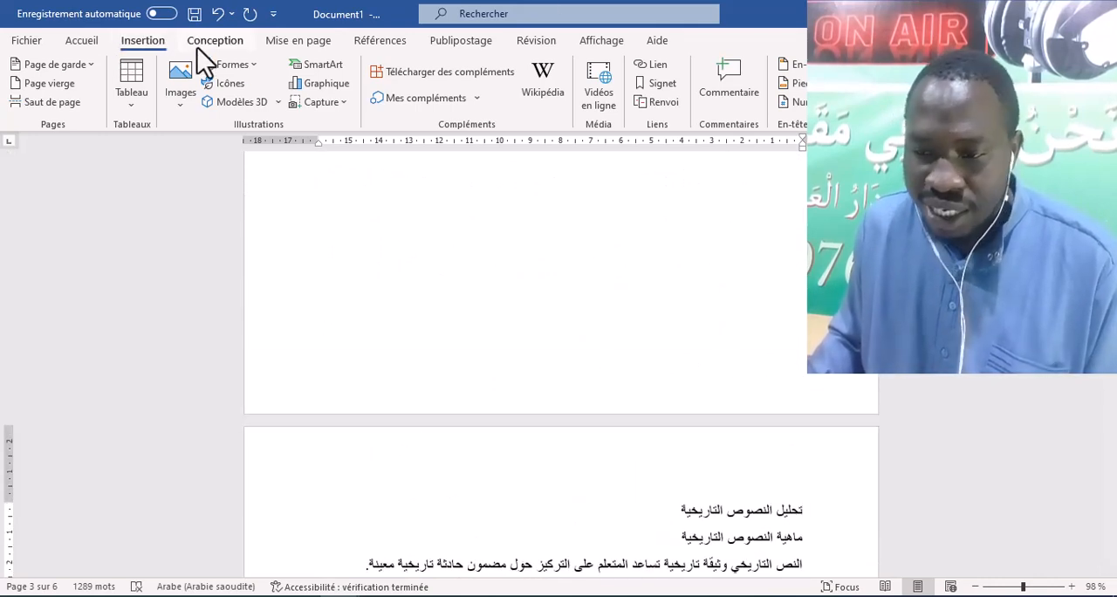
# - Insert the built-in Austin footer and check its page numbers on the two blank opening pages
pyautogui.click(794, 83)
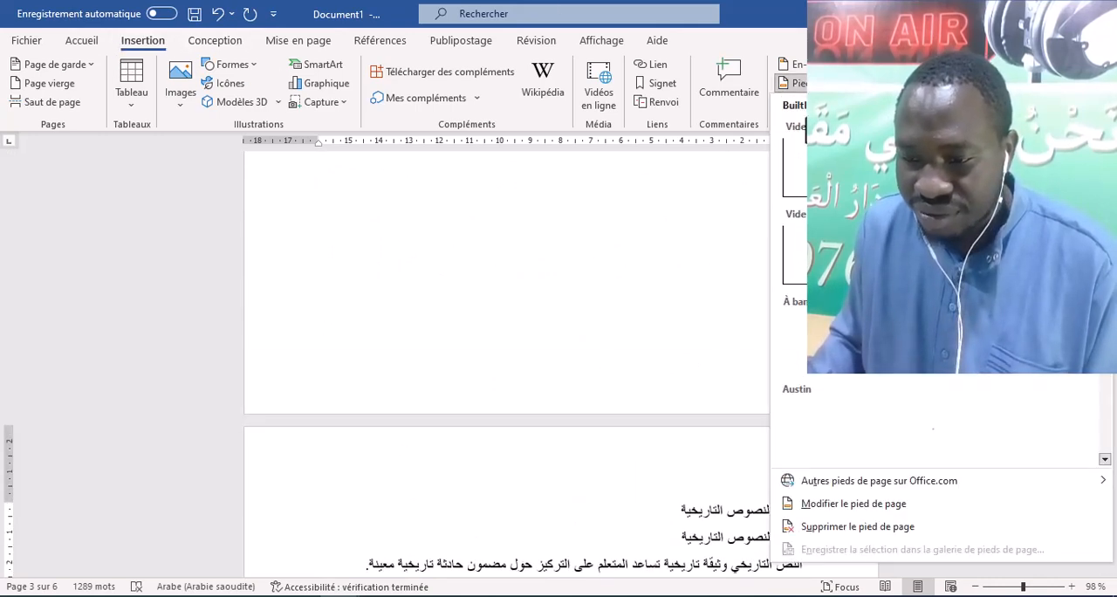
pyautogui.click(835, 441)
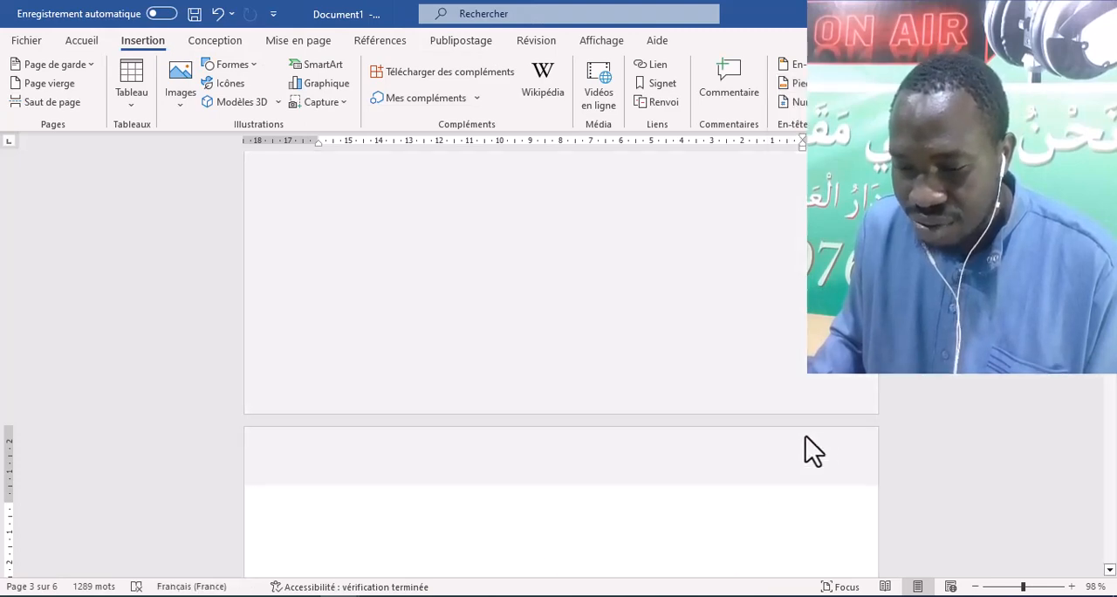
pyautogui.scroll(20, 611, 333)
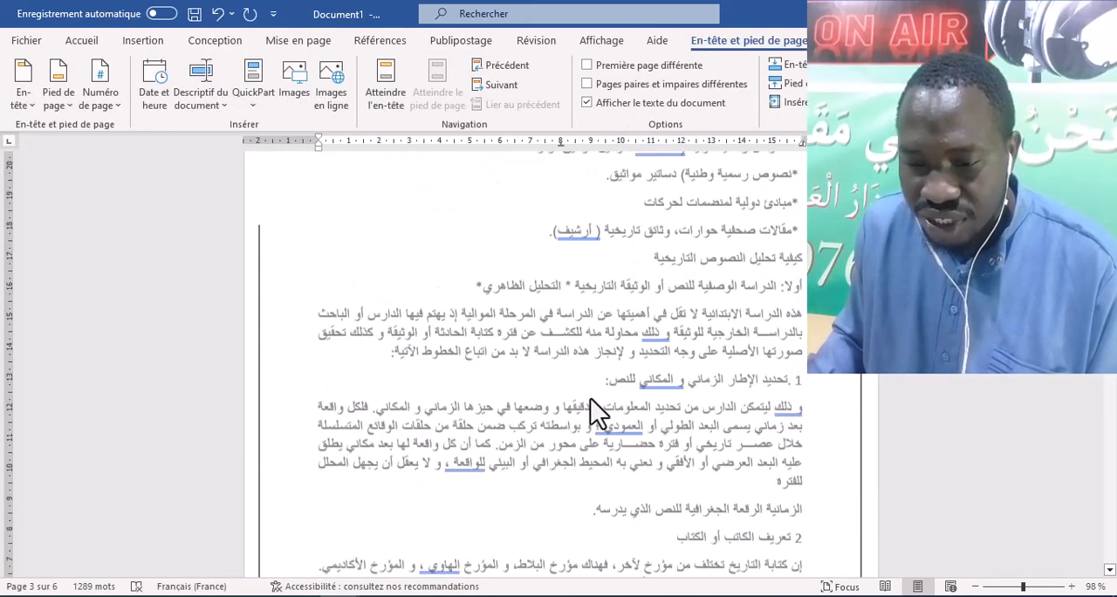
pyautogui.scroll(20, 616, 335)
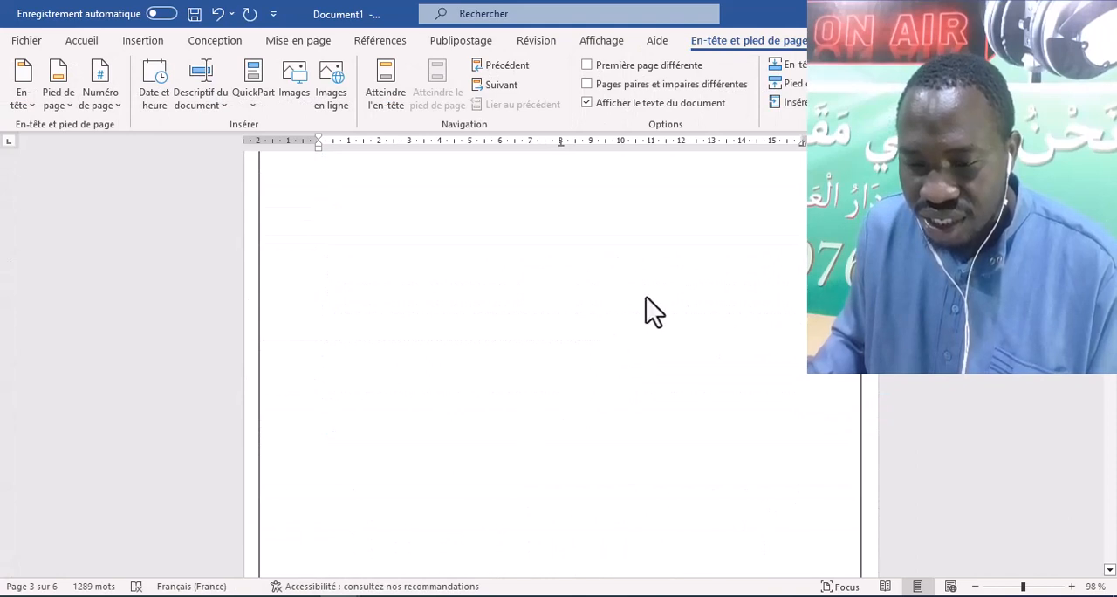
pyautogui.scroll(3, 566, 324)
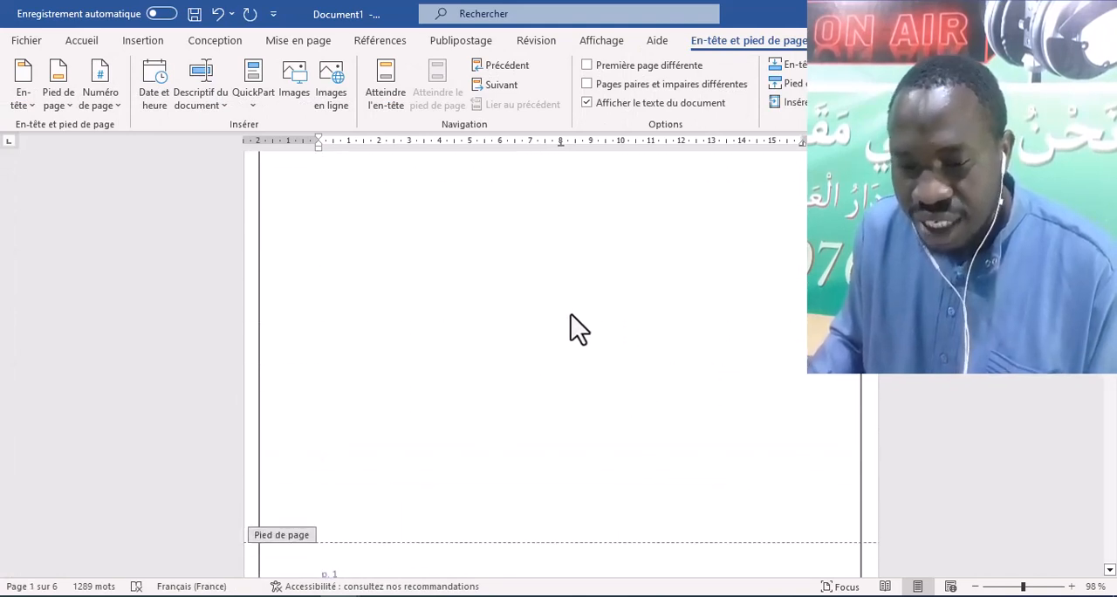
pyautogui.scroll(-10, 576, 306)
pyautogui.scroll(-2, 527, 397)
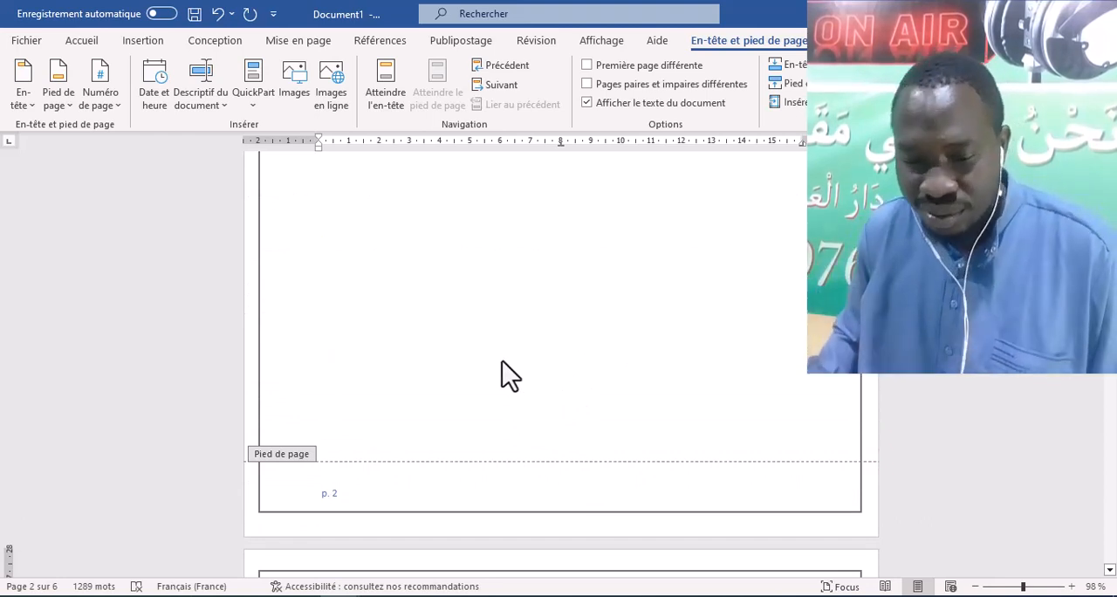
# - Leave footer editing and insert a Next Page section break on the second blank page, before the Arabic text
pyautogui.doubleClick(501, 360)
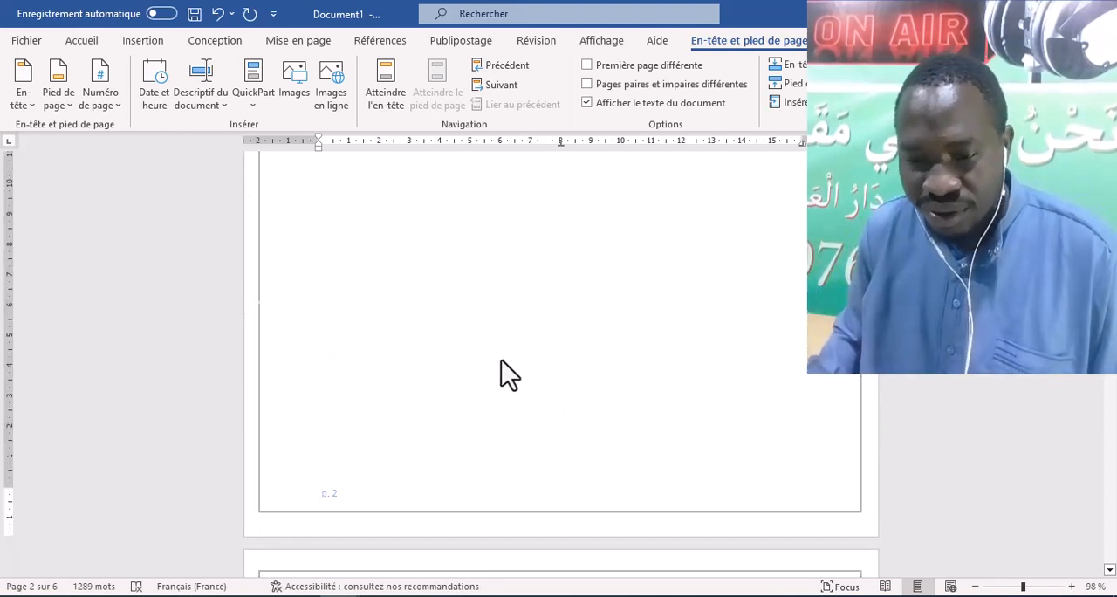
pyautogui.click(202, 38)
pyautogui.click(268, 39)
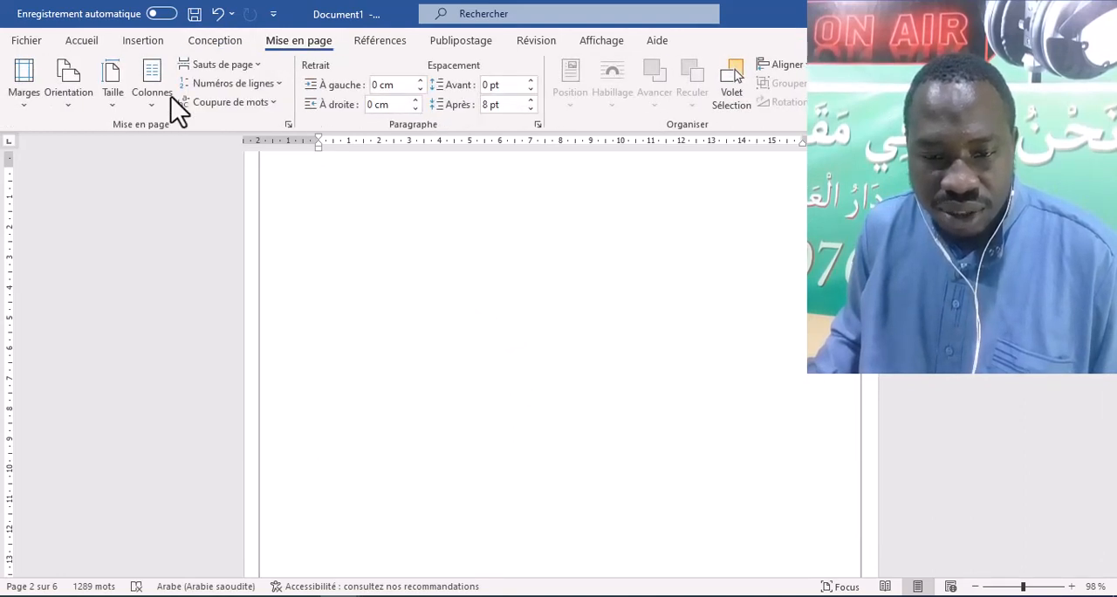
pyautogui.click(216, 66)
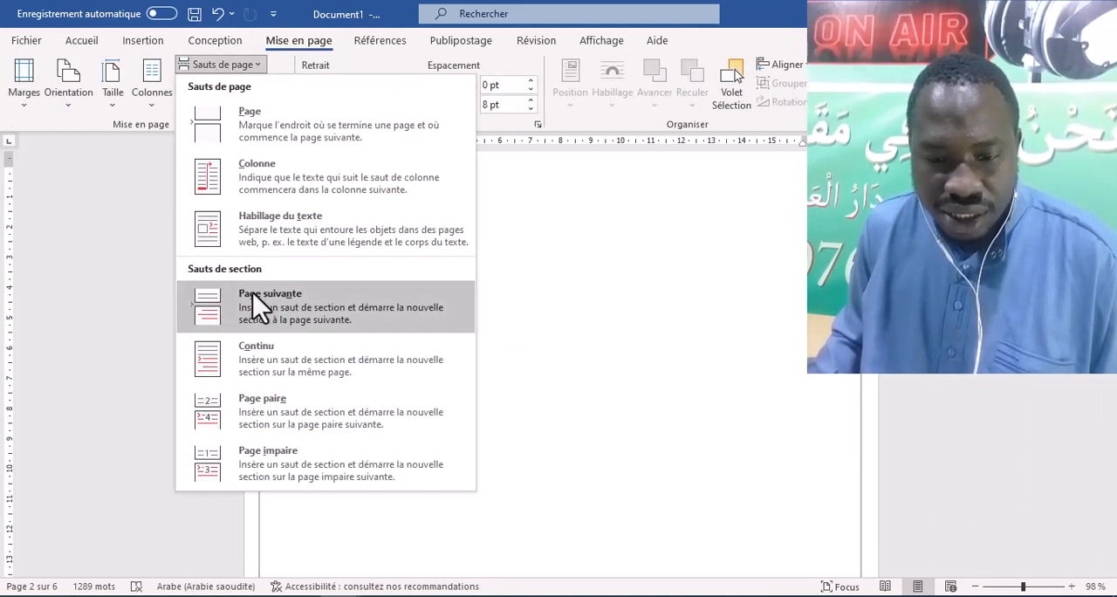
pyautogui.click(275, 309)
pyautogui.scroll(-5, 603, 376)
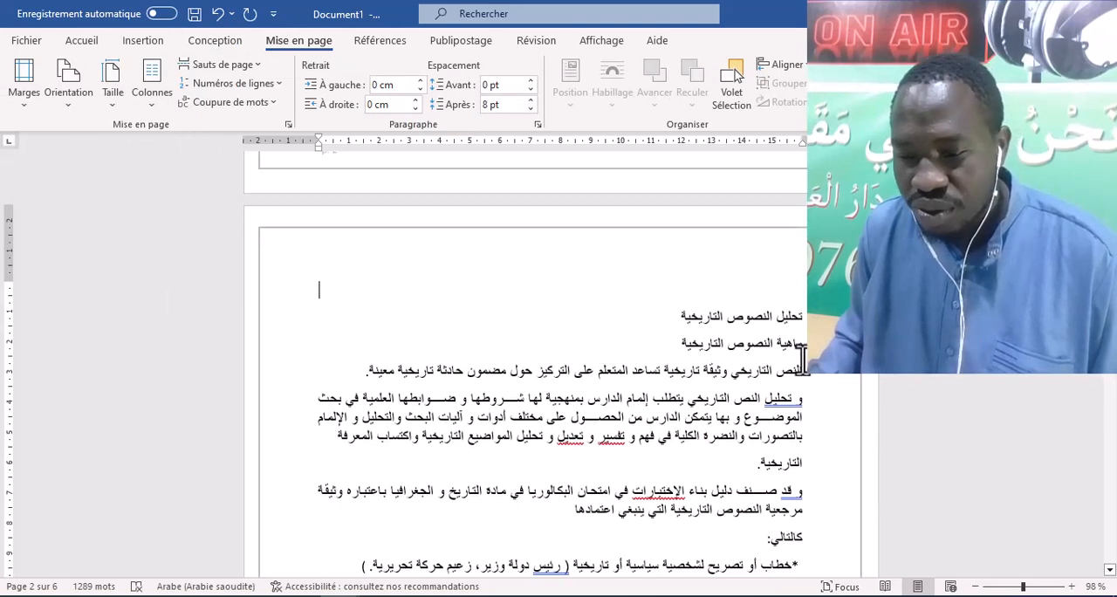
pyautogui.click(497, 283)
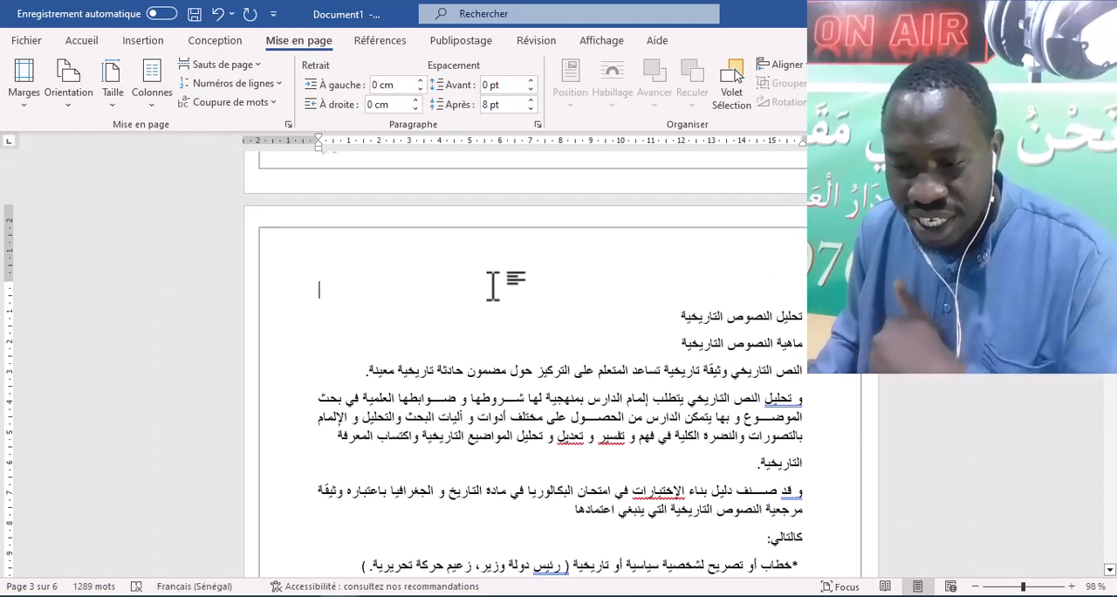
pyautogui.scroll(2, 507, 279)
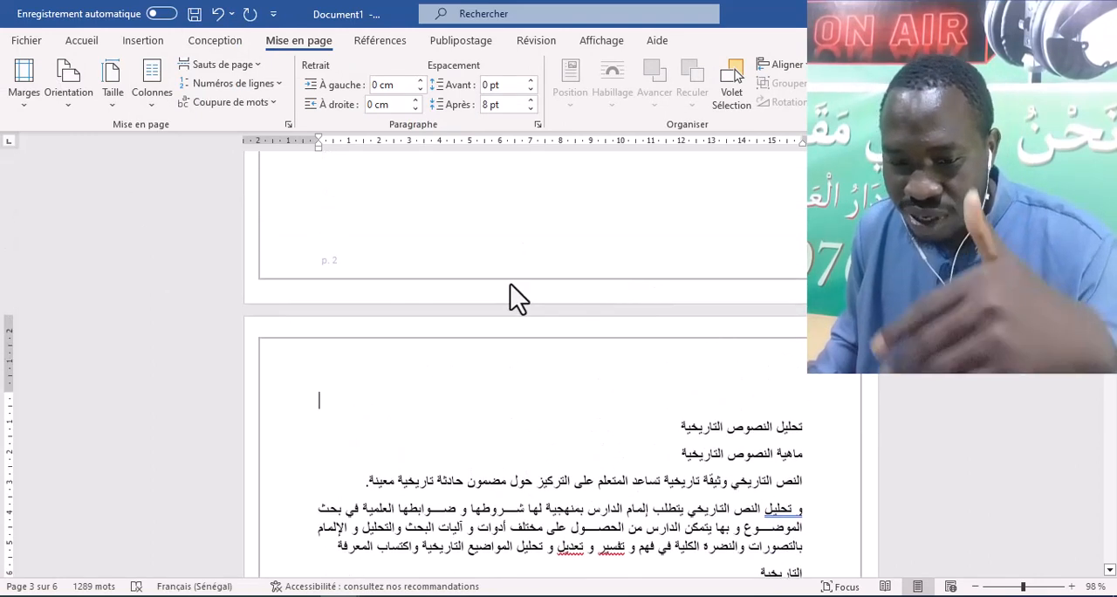
# - Open the section 2 footer on the first text page and unlink it from the previous section
pyautogui.scroll(-8, 611, 392)
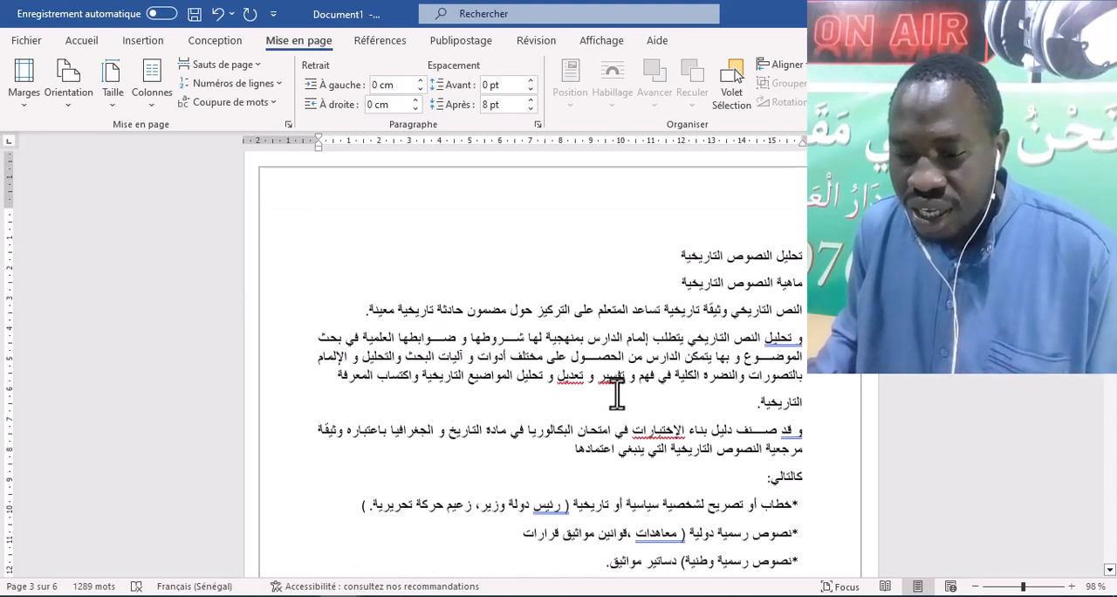
pyautogui.scroll(-4, 750, 382)
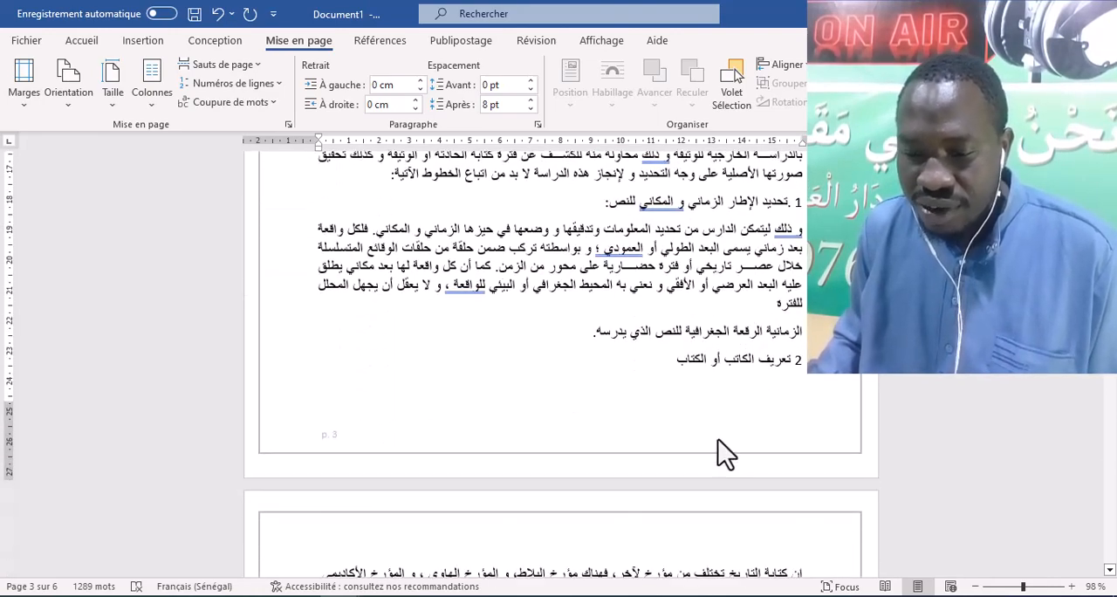
pyautogui.doubleClick(727, 420)
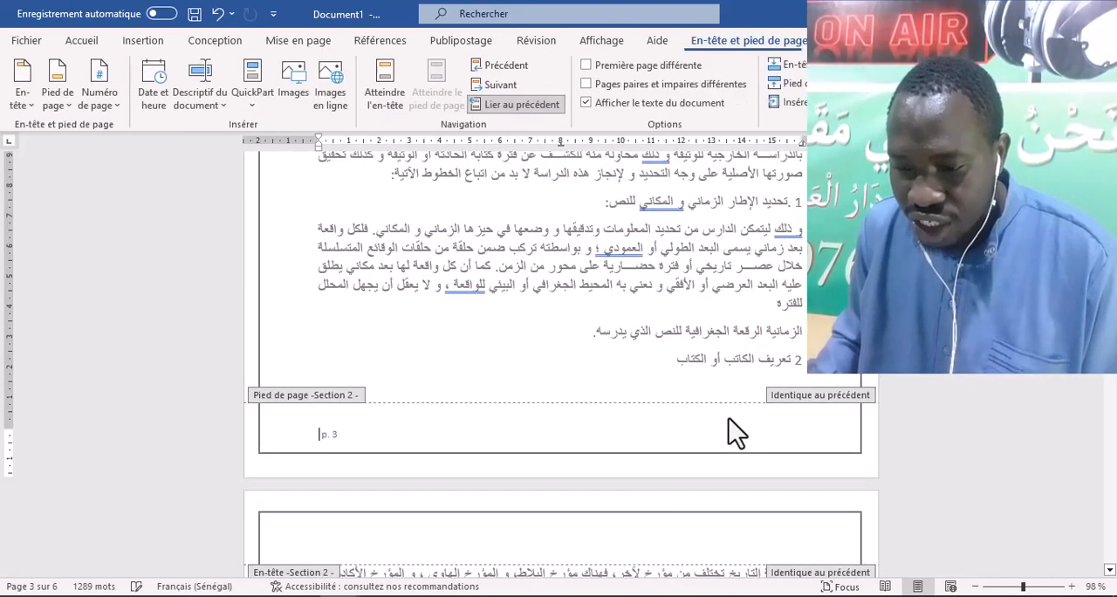
pyautogui.doubleClick(609, 284)
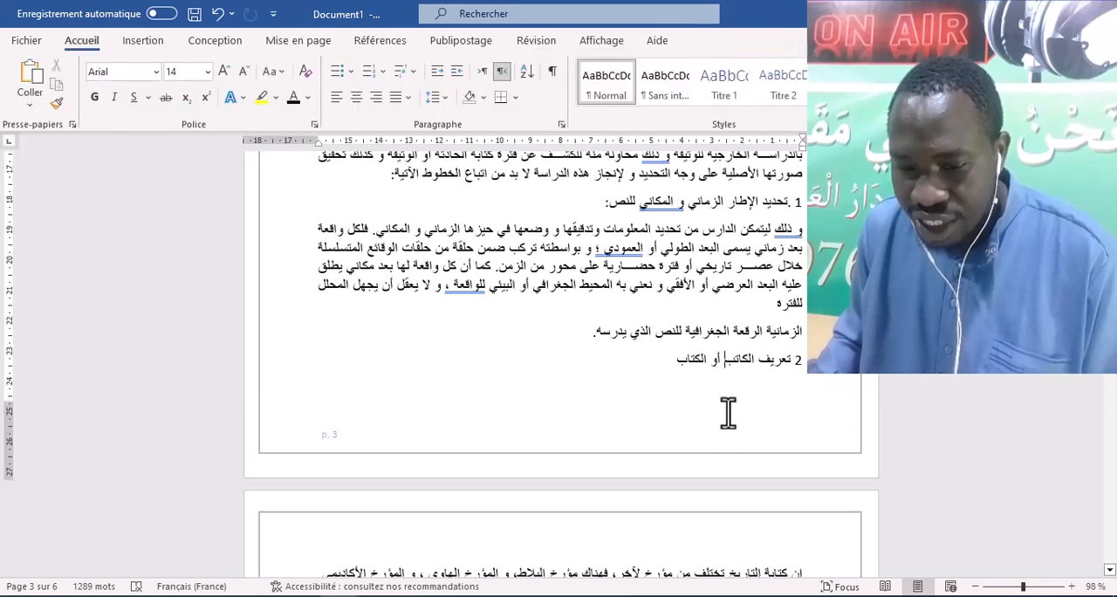
pyautogui.doubleClick(725, 412)
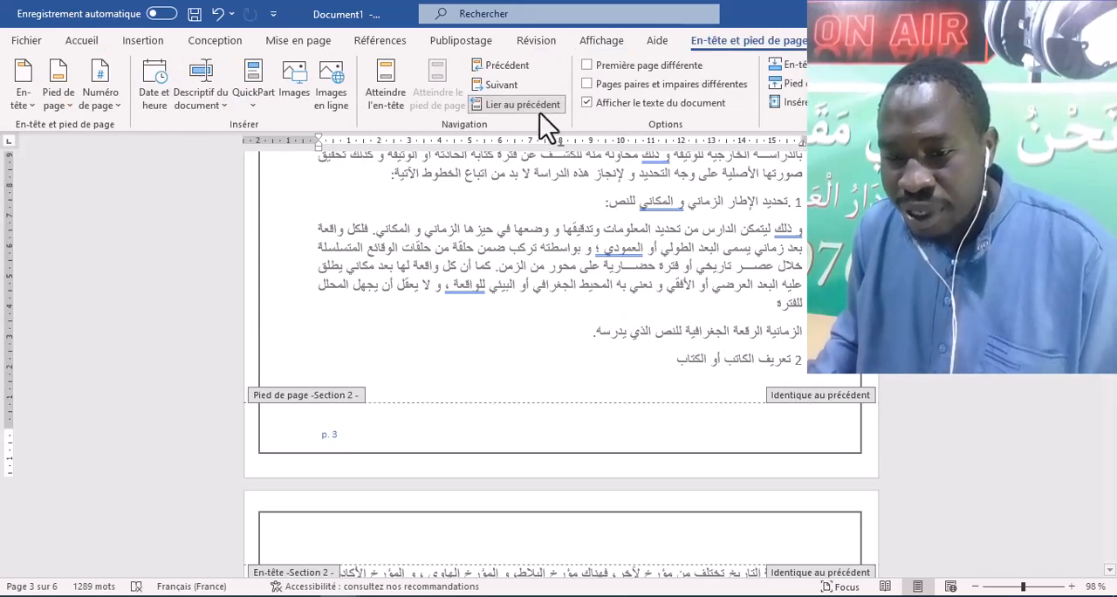
pyautogui.click(515, 106)
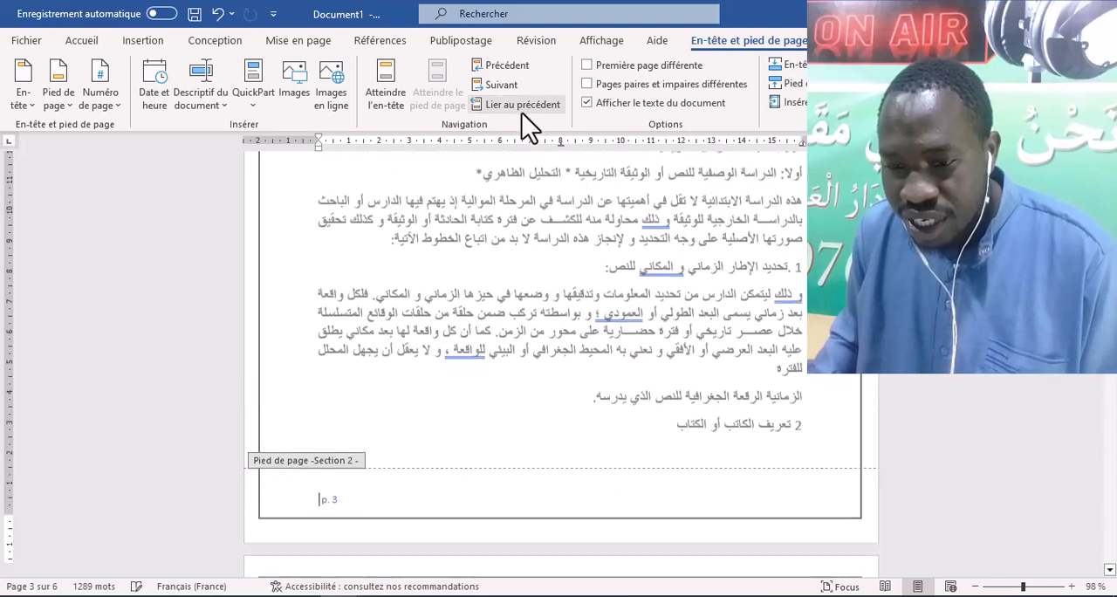
# - Compare the section 1 footer on the second blank page with the section 2 footer on the first text page
pyautogui.scroll(15, 759, 331)
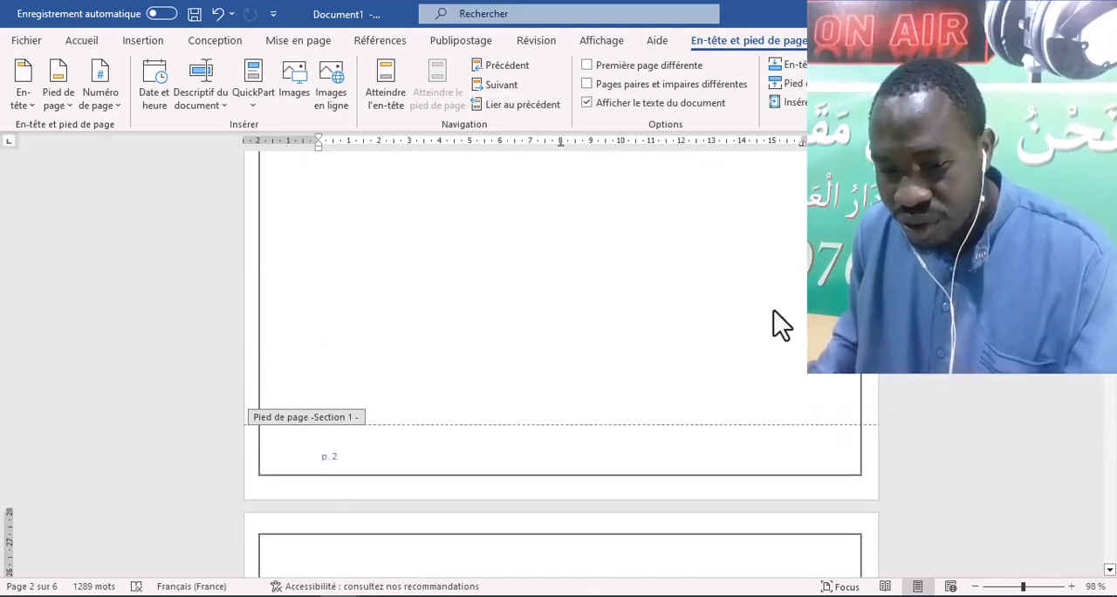
pyautogui.scroll(-12, 773, 315)
pyautogui.scroll(-3, 633, 427)
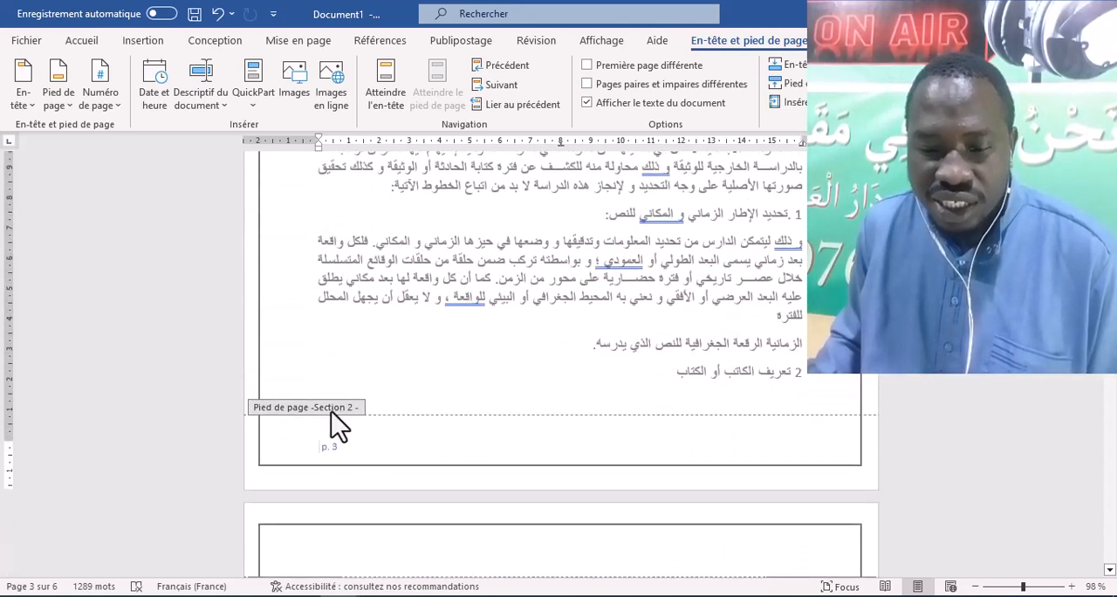
# - Format the section 2 page numbers with the Arabic letter style أ, ب, ت, … and restart the numbering at 1 (أ)
pyautogui.click(114, 107)
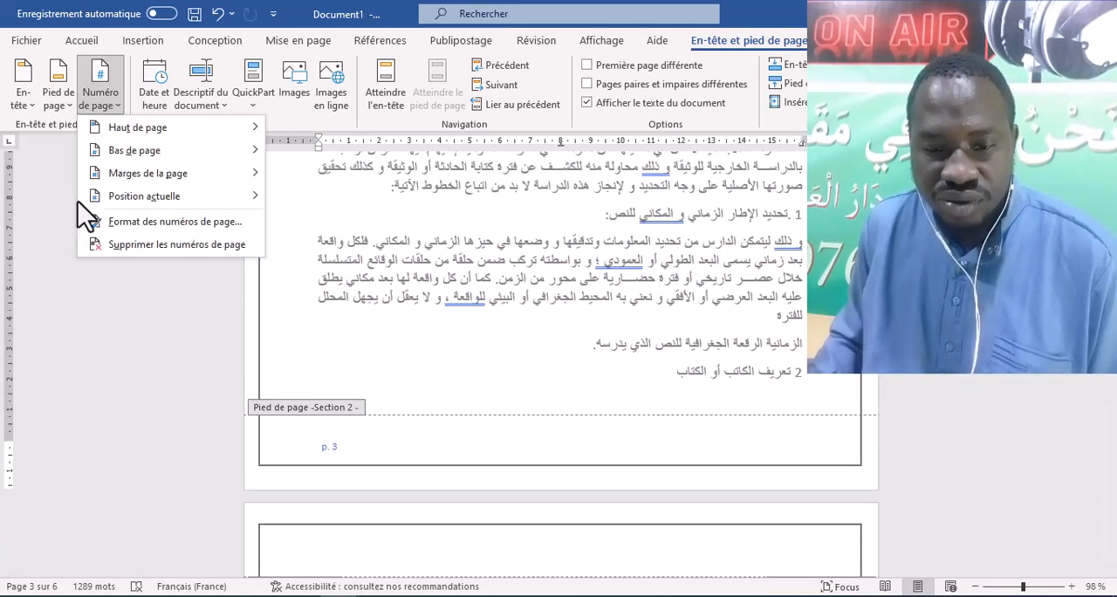
pyautogui.click(140, 222)
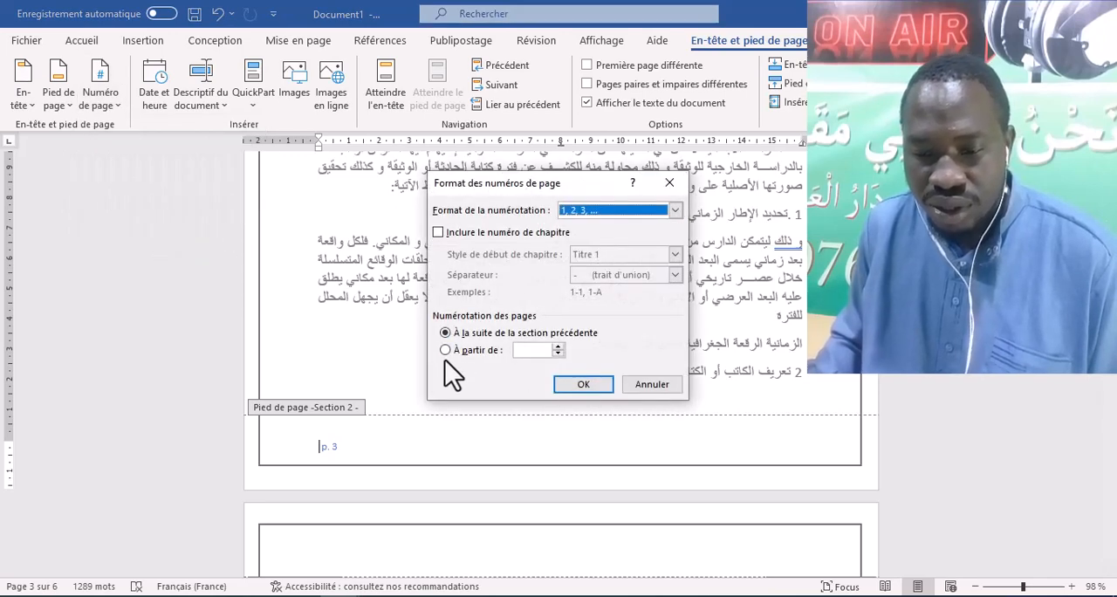
pyautogui.click(445, 350)
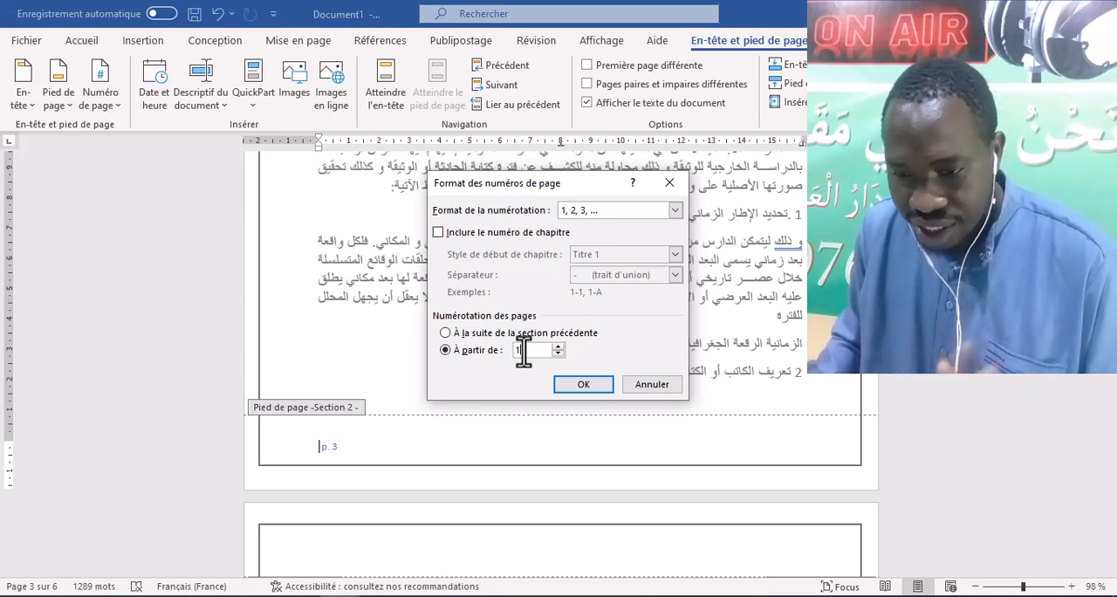
pyautogui.click(673, 211)
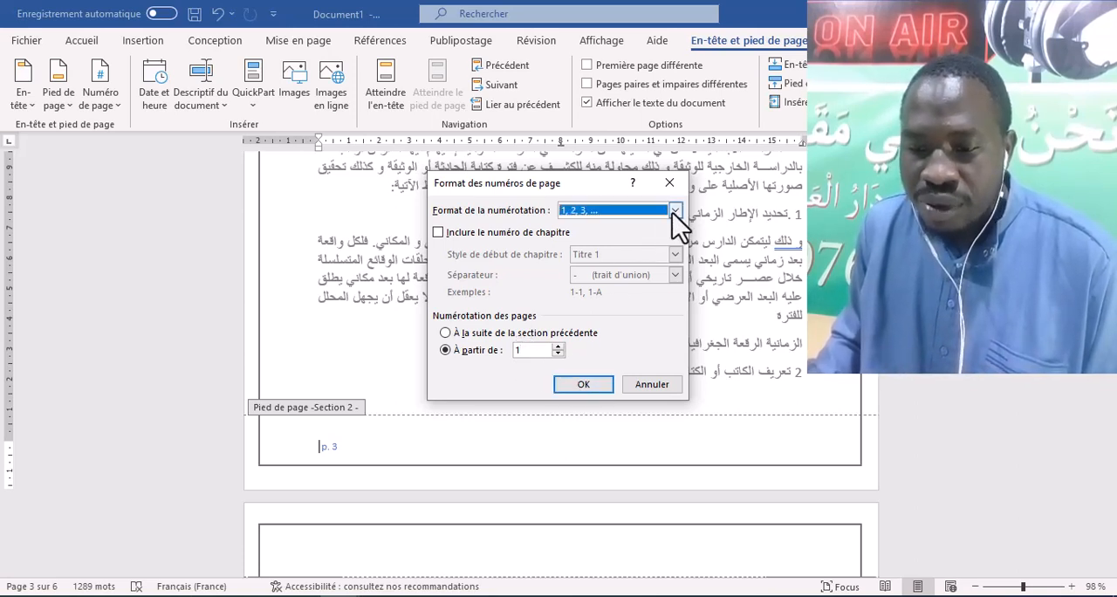
pyautogui.click(672, 212)
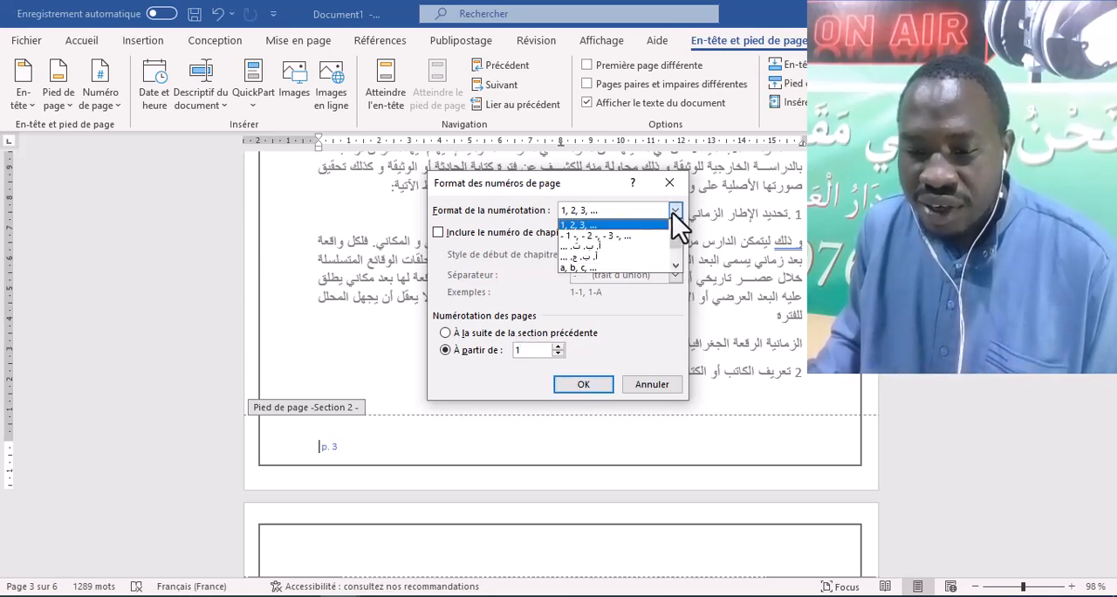
pyautogui.click(603, 246)
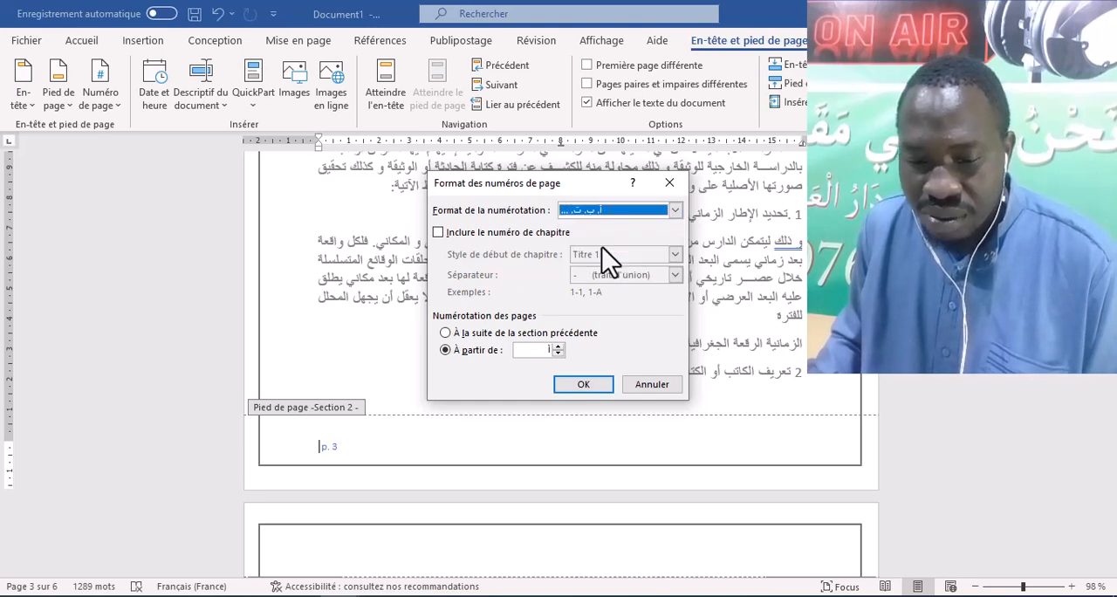
pyautogui.click(581, 384)
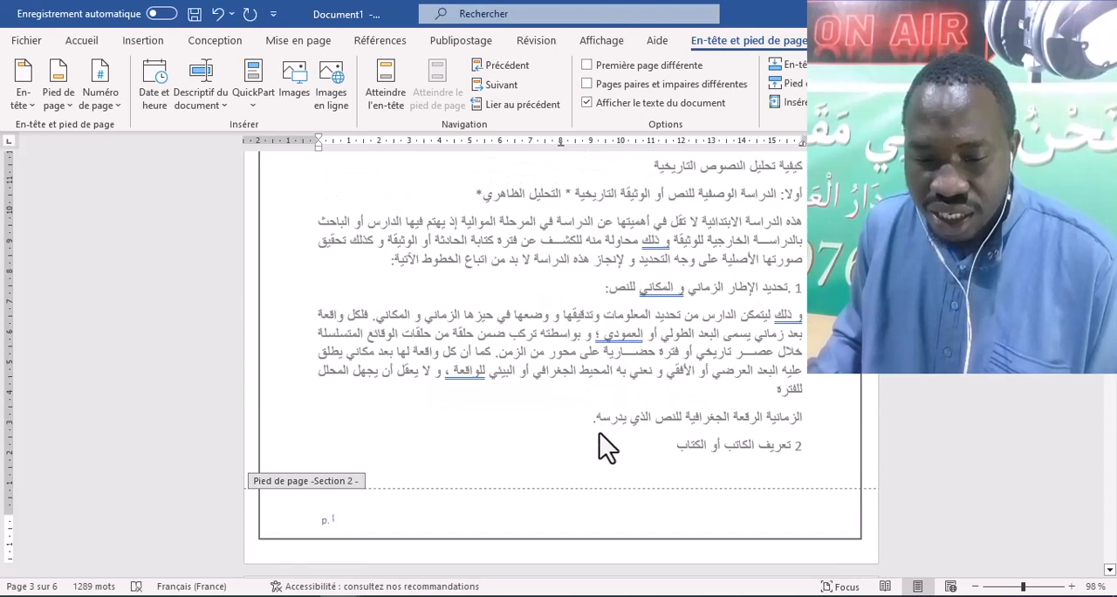
# - Check the section 2 footer page numbers through to the last page and leave footer editing
pyautogui.scroll(-10, 465, 451)
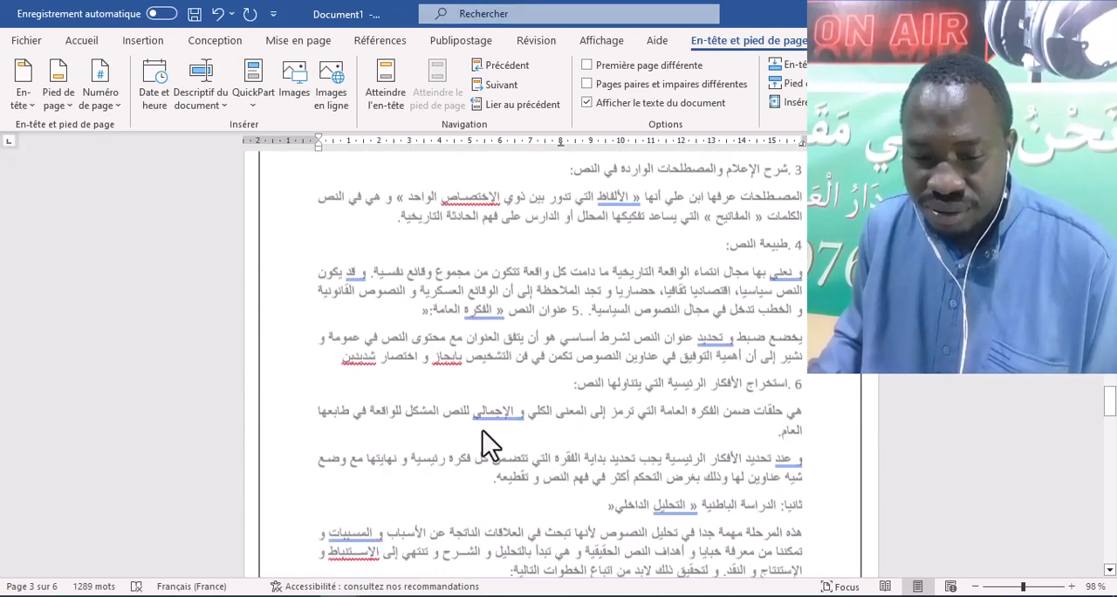
pyautogui.scroll(-10, 489, 441)
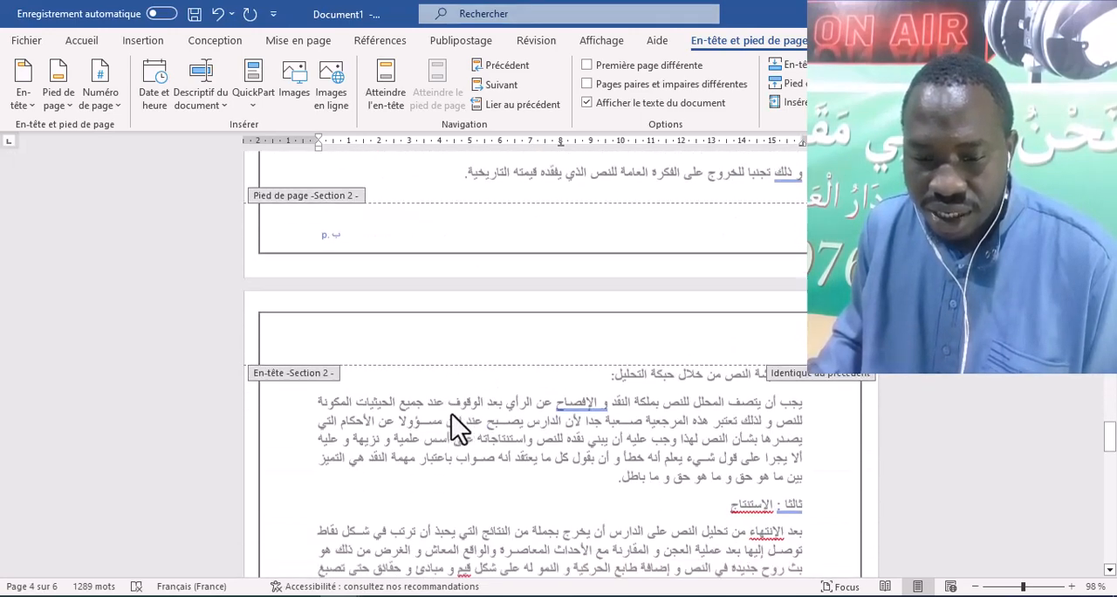
pyautogui.scroll(-10, 471, 417)
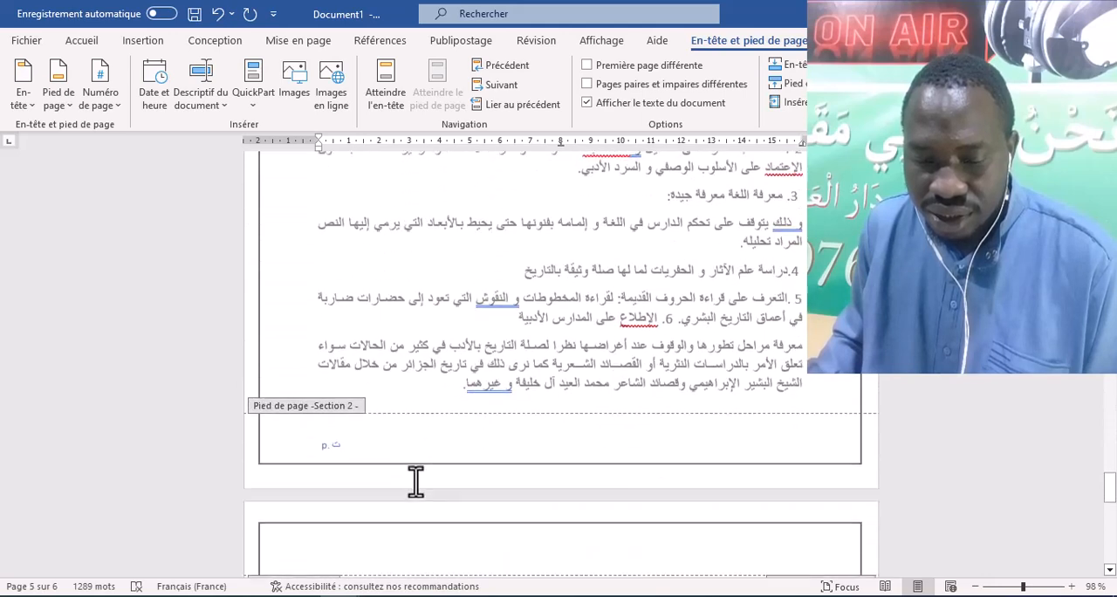
pyautogui.scroll(-10, 427, 478)
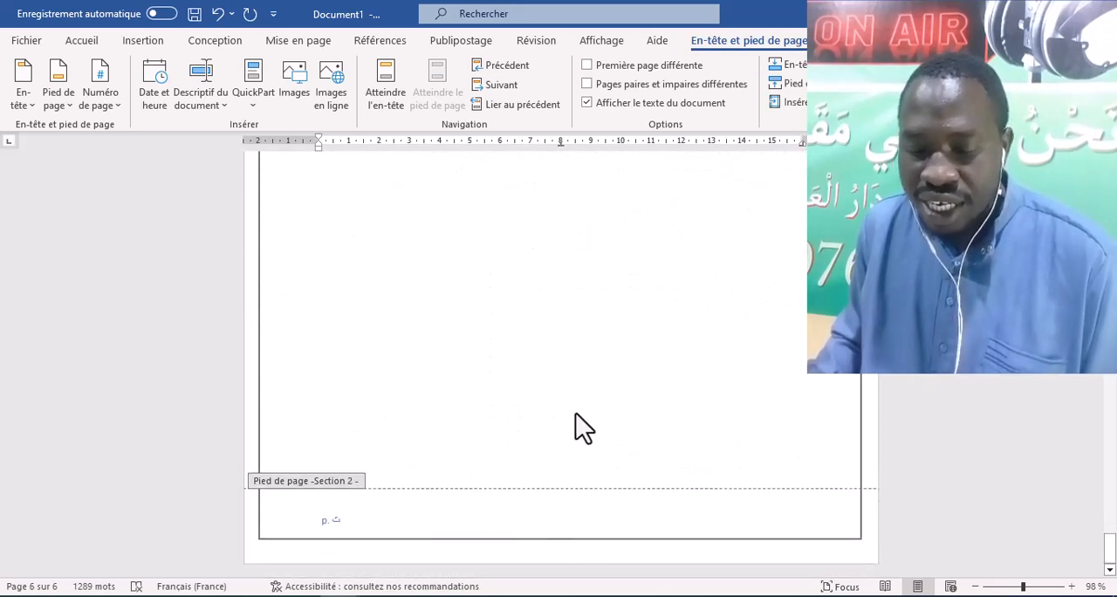
pyautogui.doubleClick(593, 379)
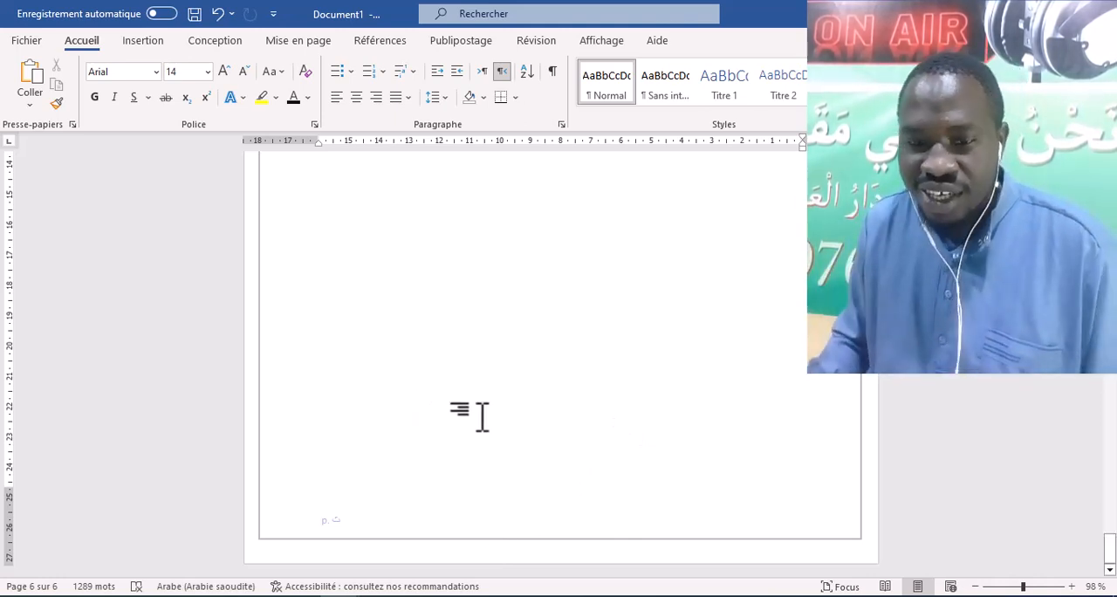
pyautogui.scroll(20, 543, 403)
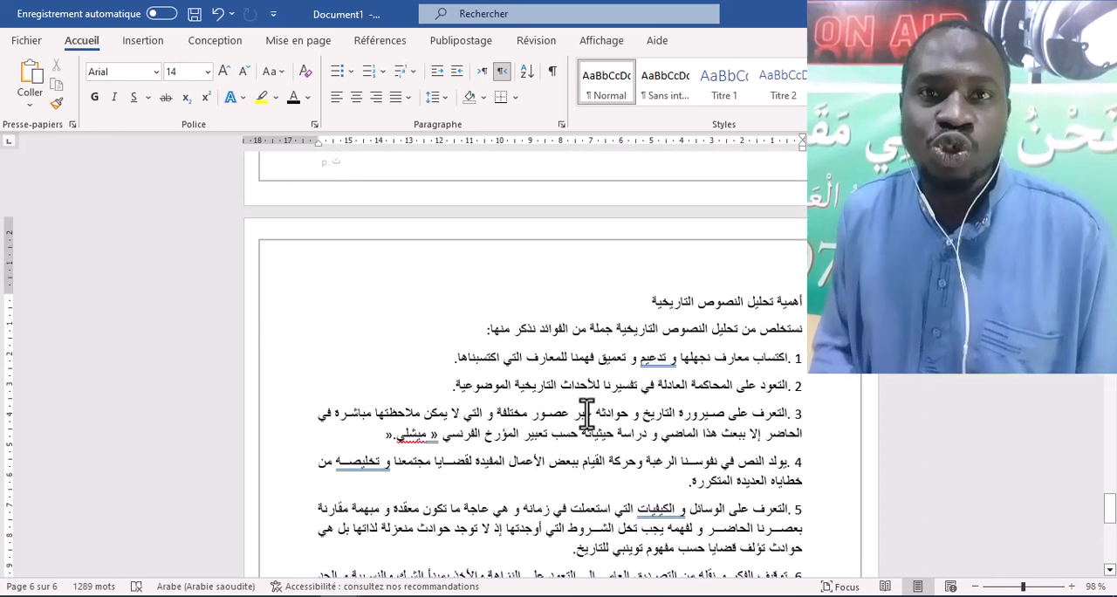